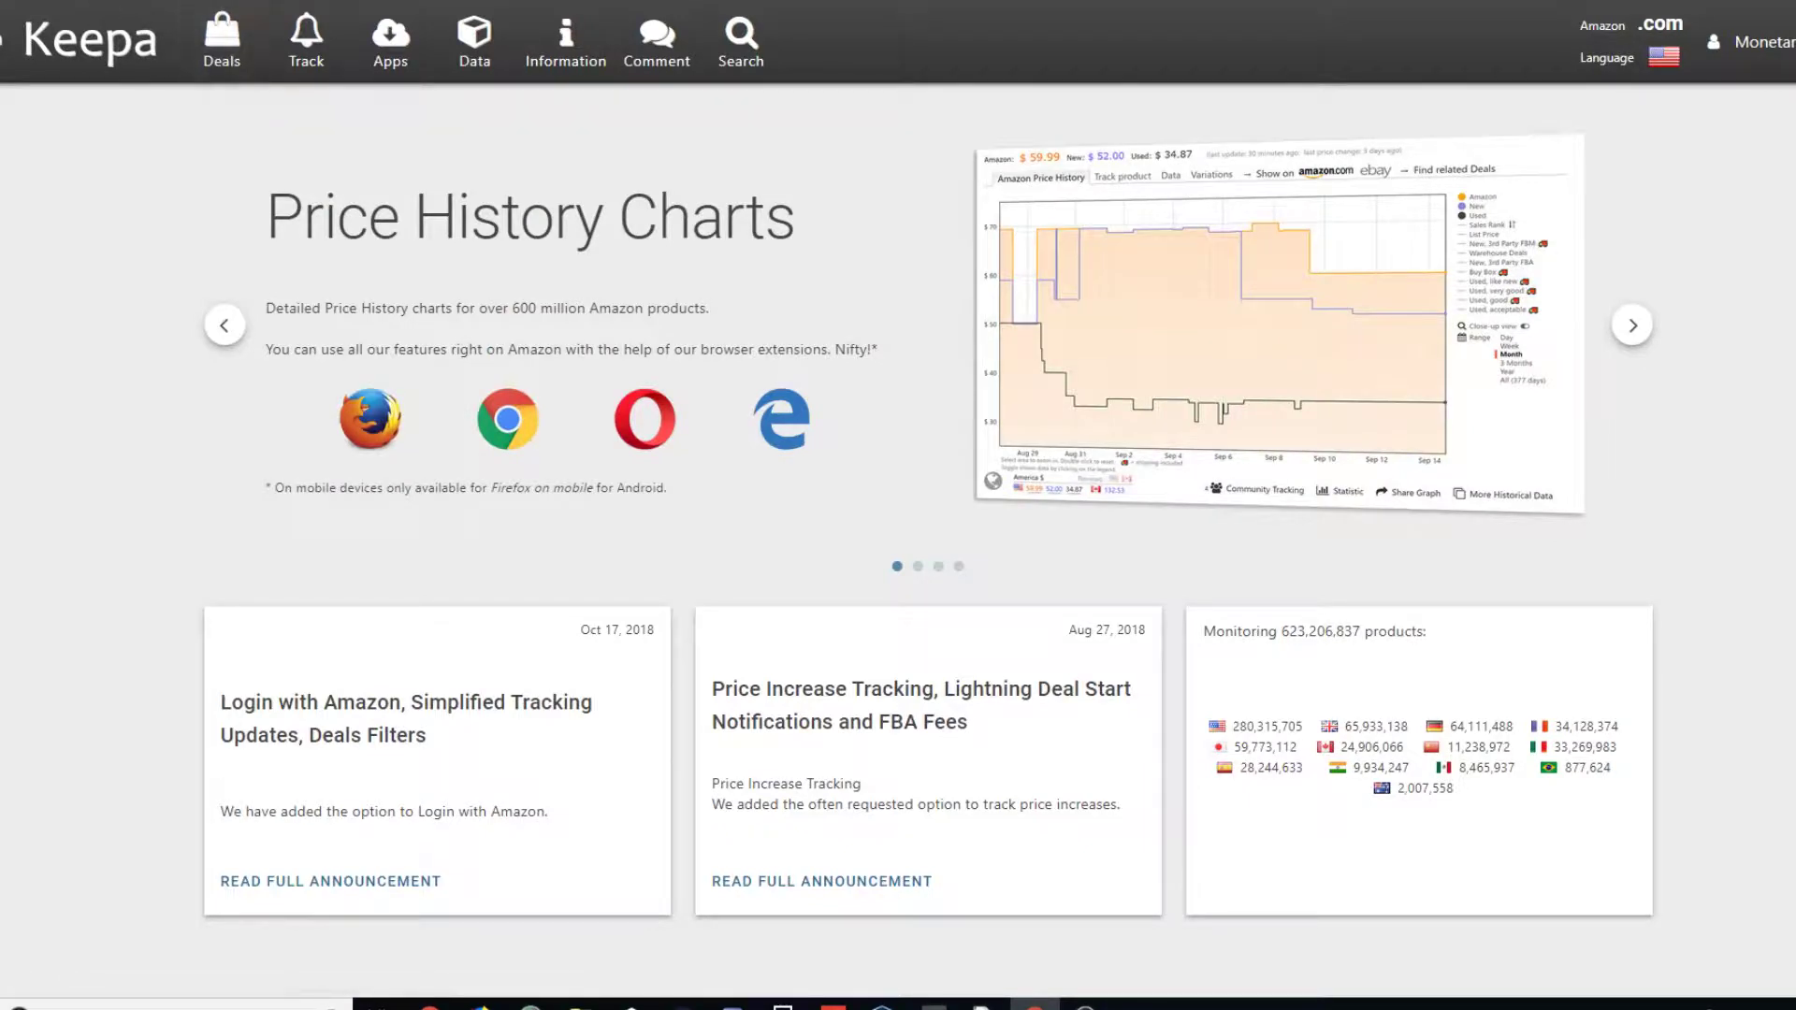
Step: Browse the Deals grid and open the Ben Sherman Plaited Brim Trilby's price history
left_click(187, 51)
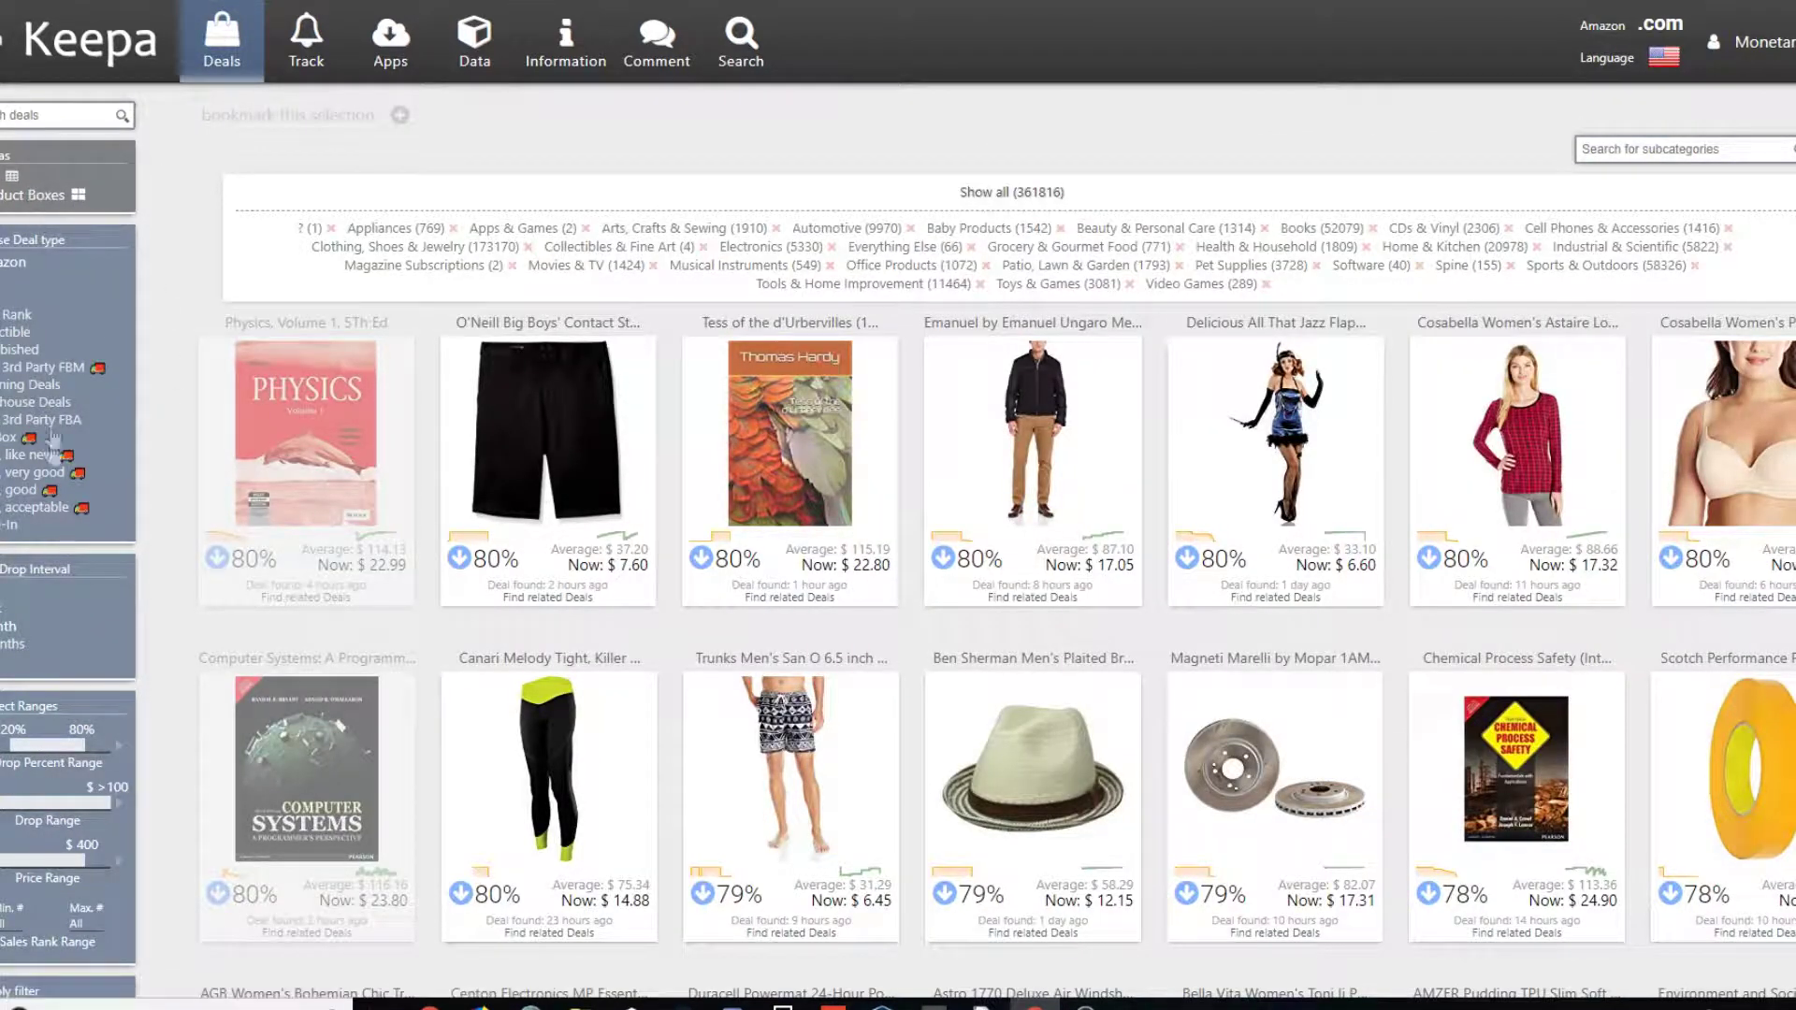
mouse_move(628, 444)
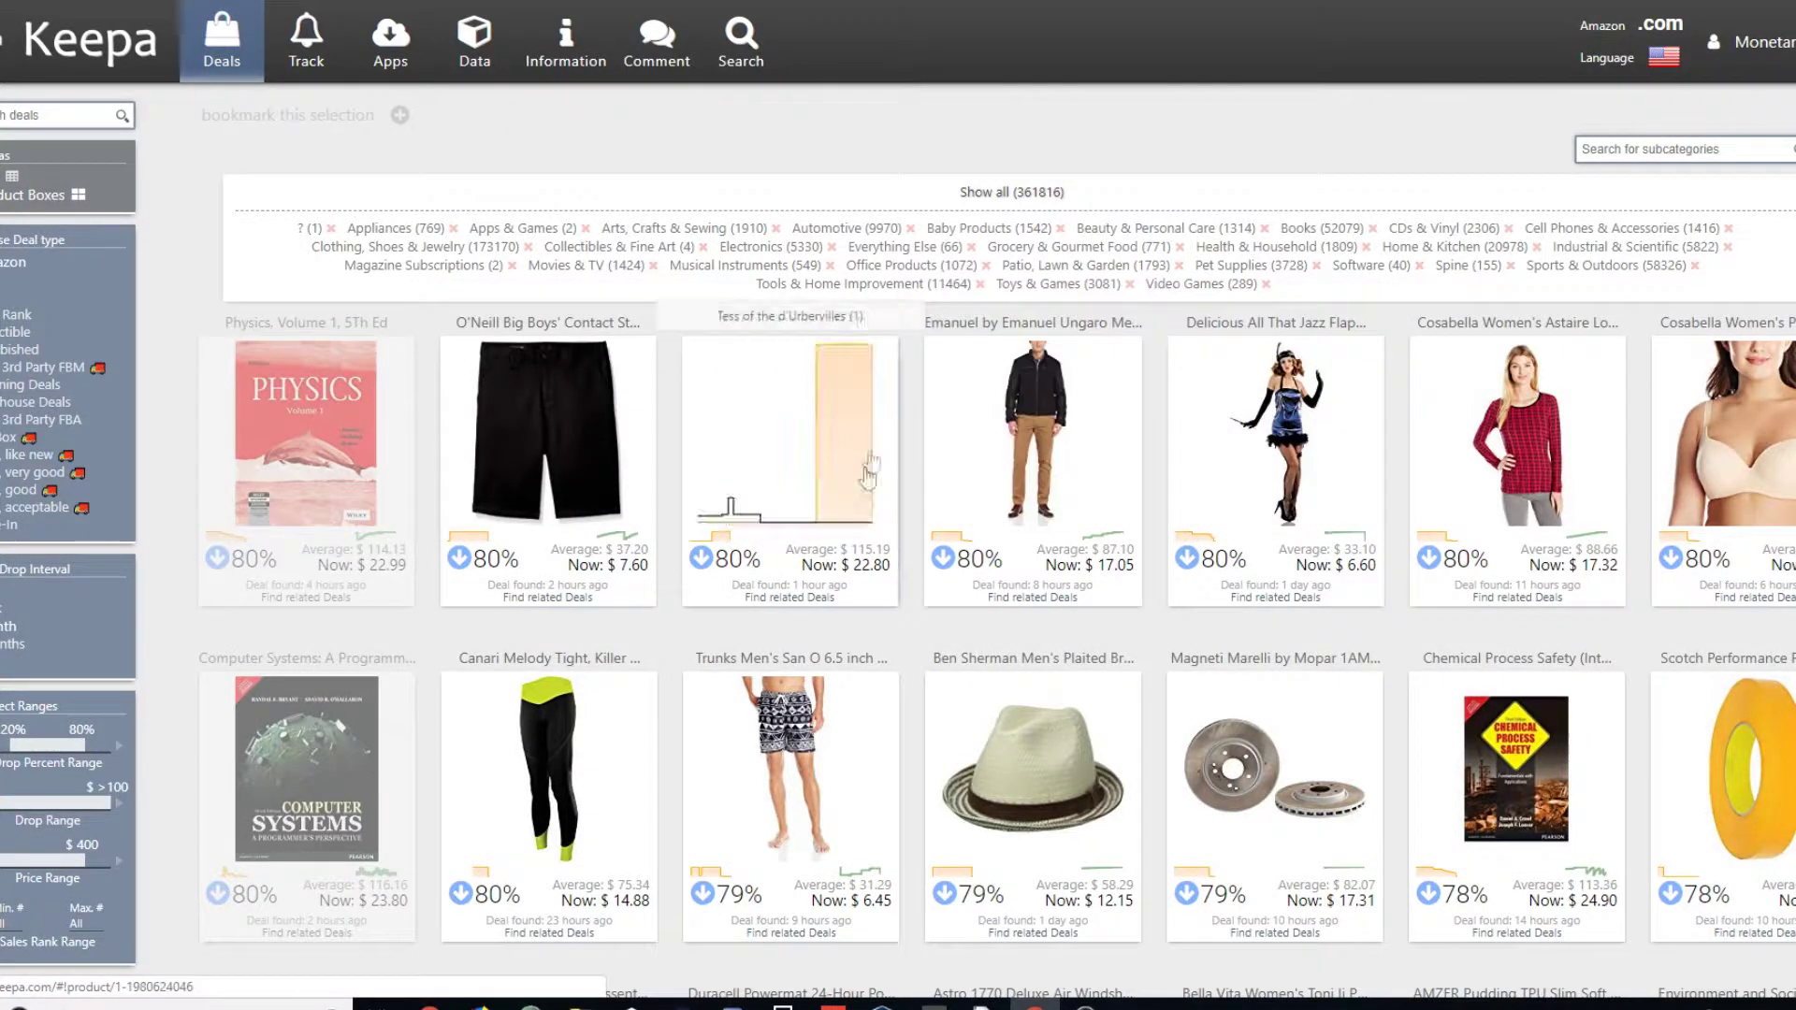
scroll(861, 668, "down", 2)
left_click(1030, 560)
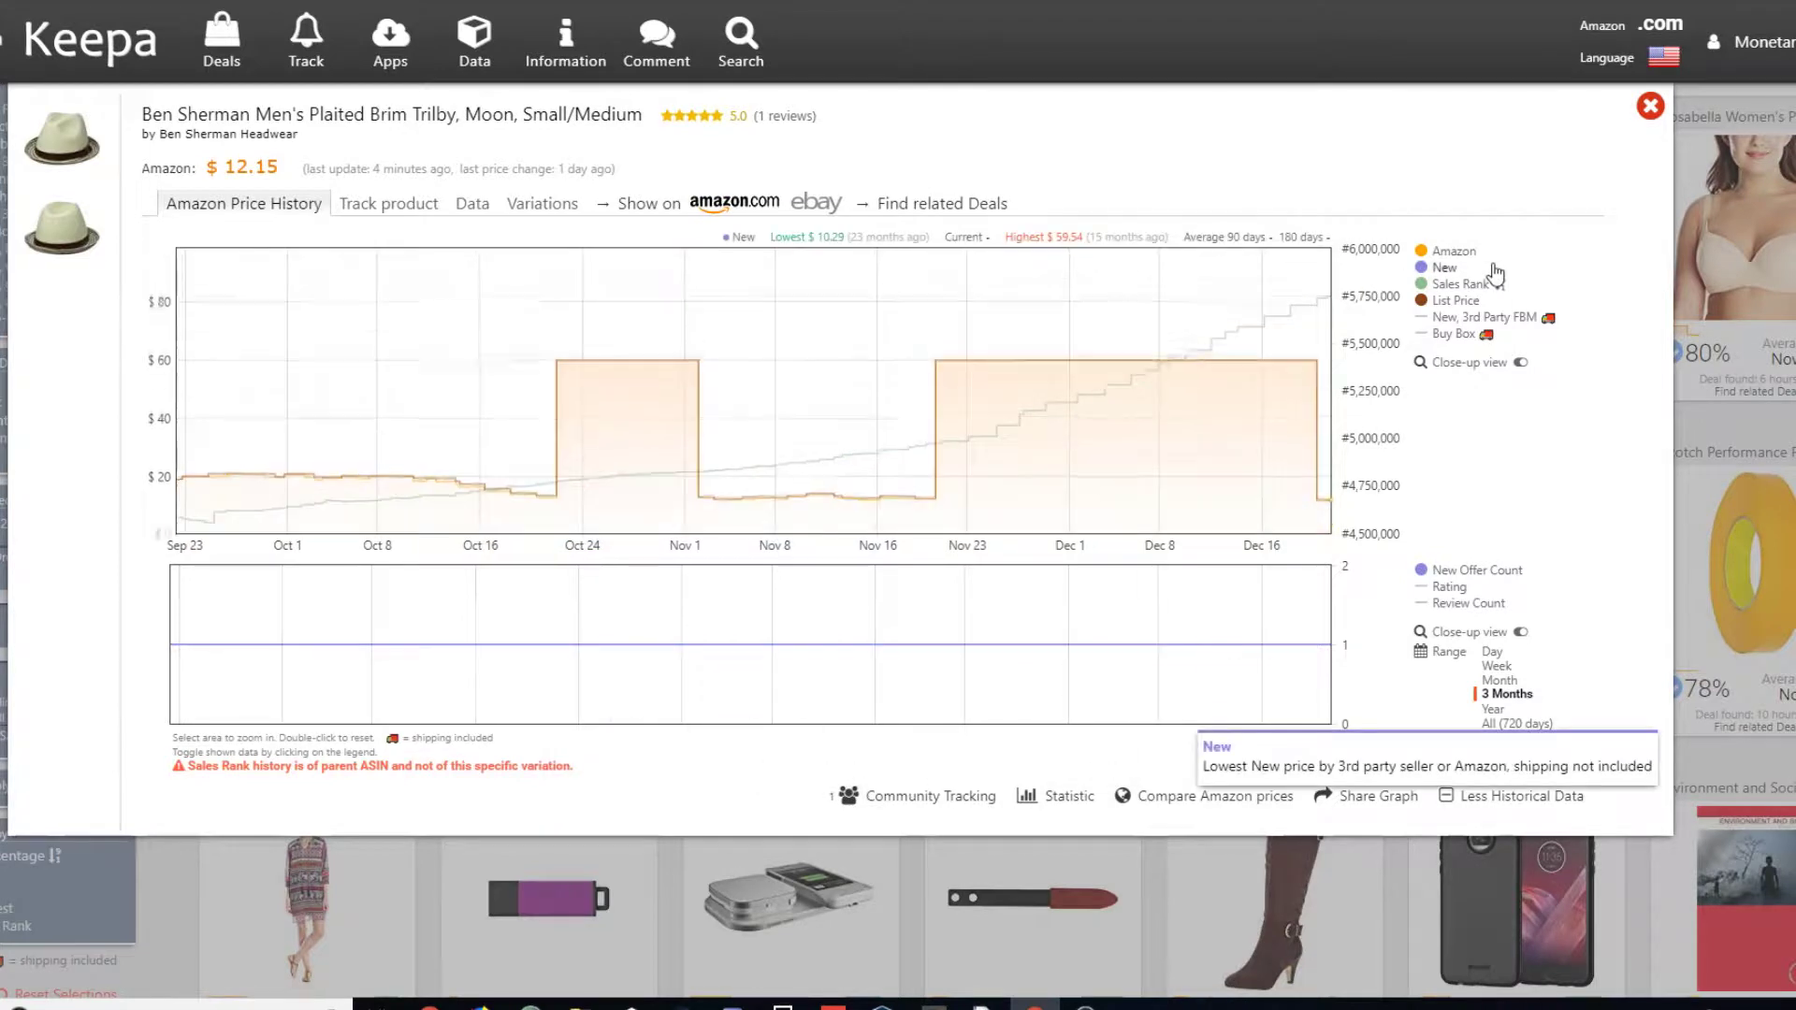
Step: Set the trilby chart's range to Year, hiding and then restoring the offer-count chart
mouse_move(1467, 253)
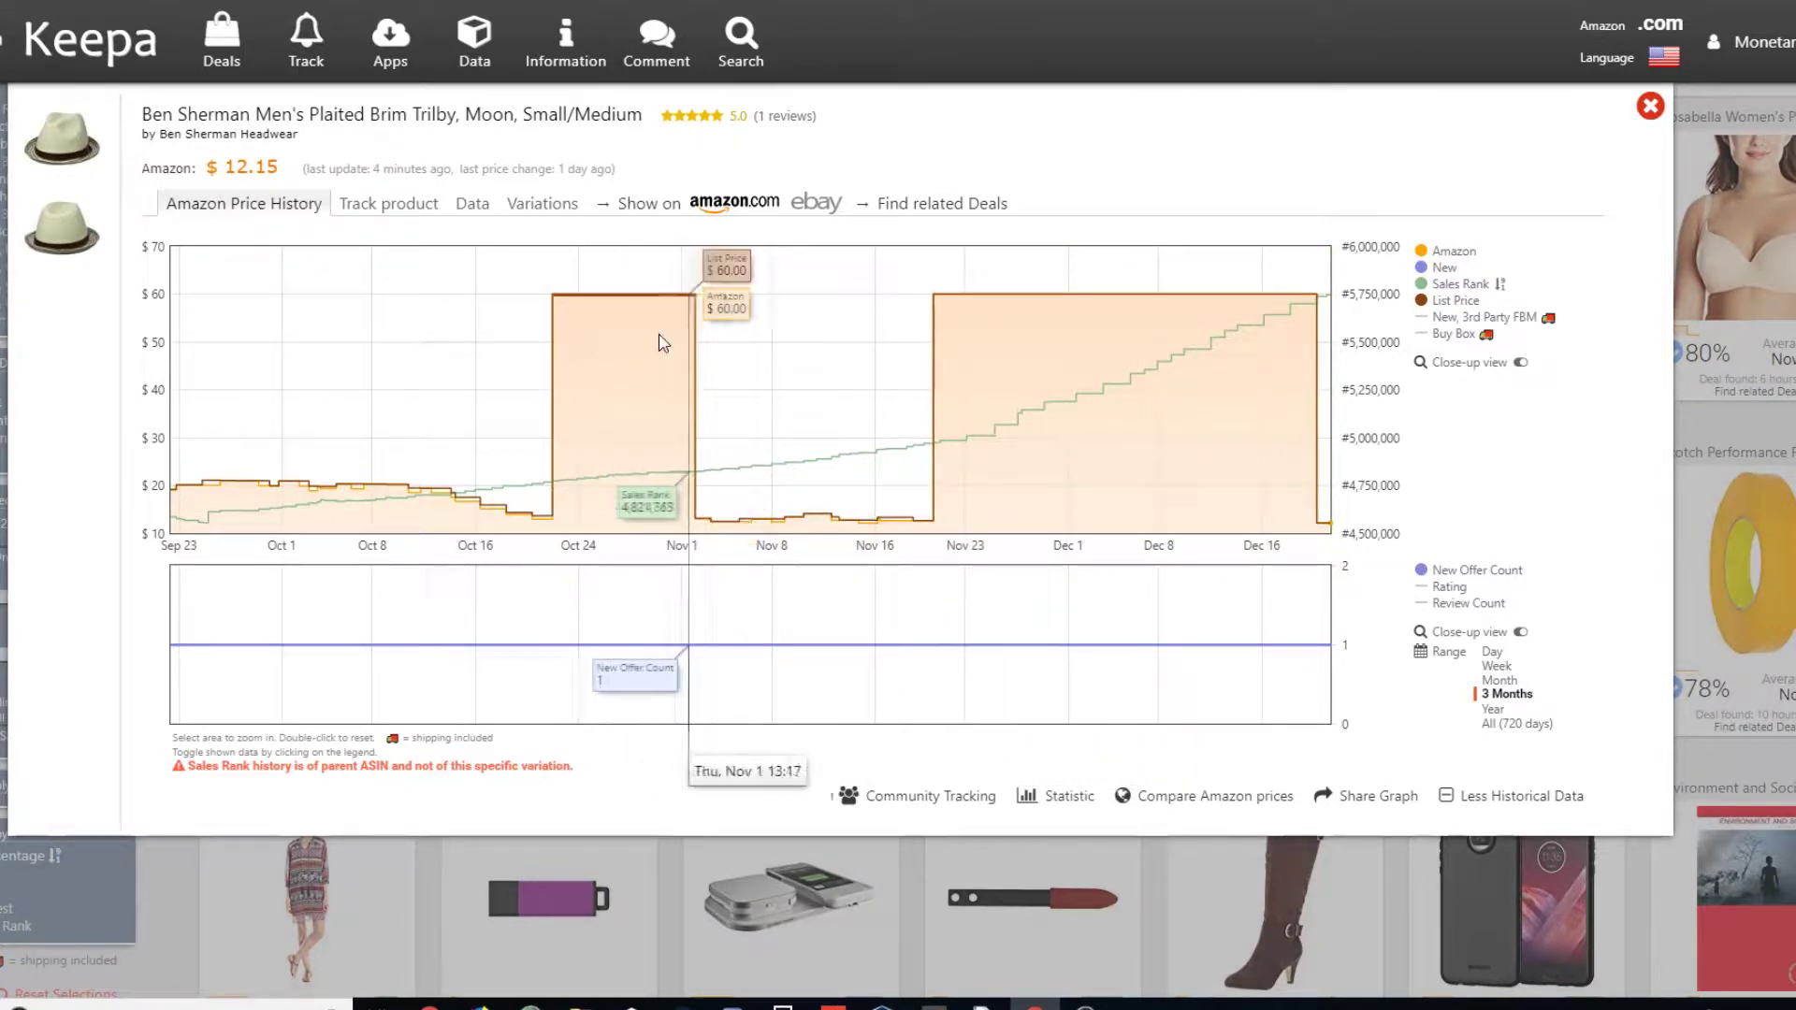
left_click(1495, 710)
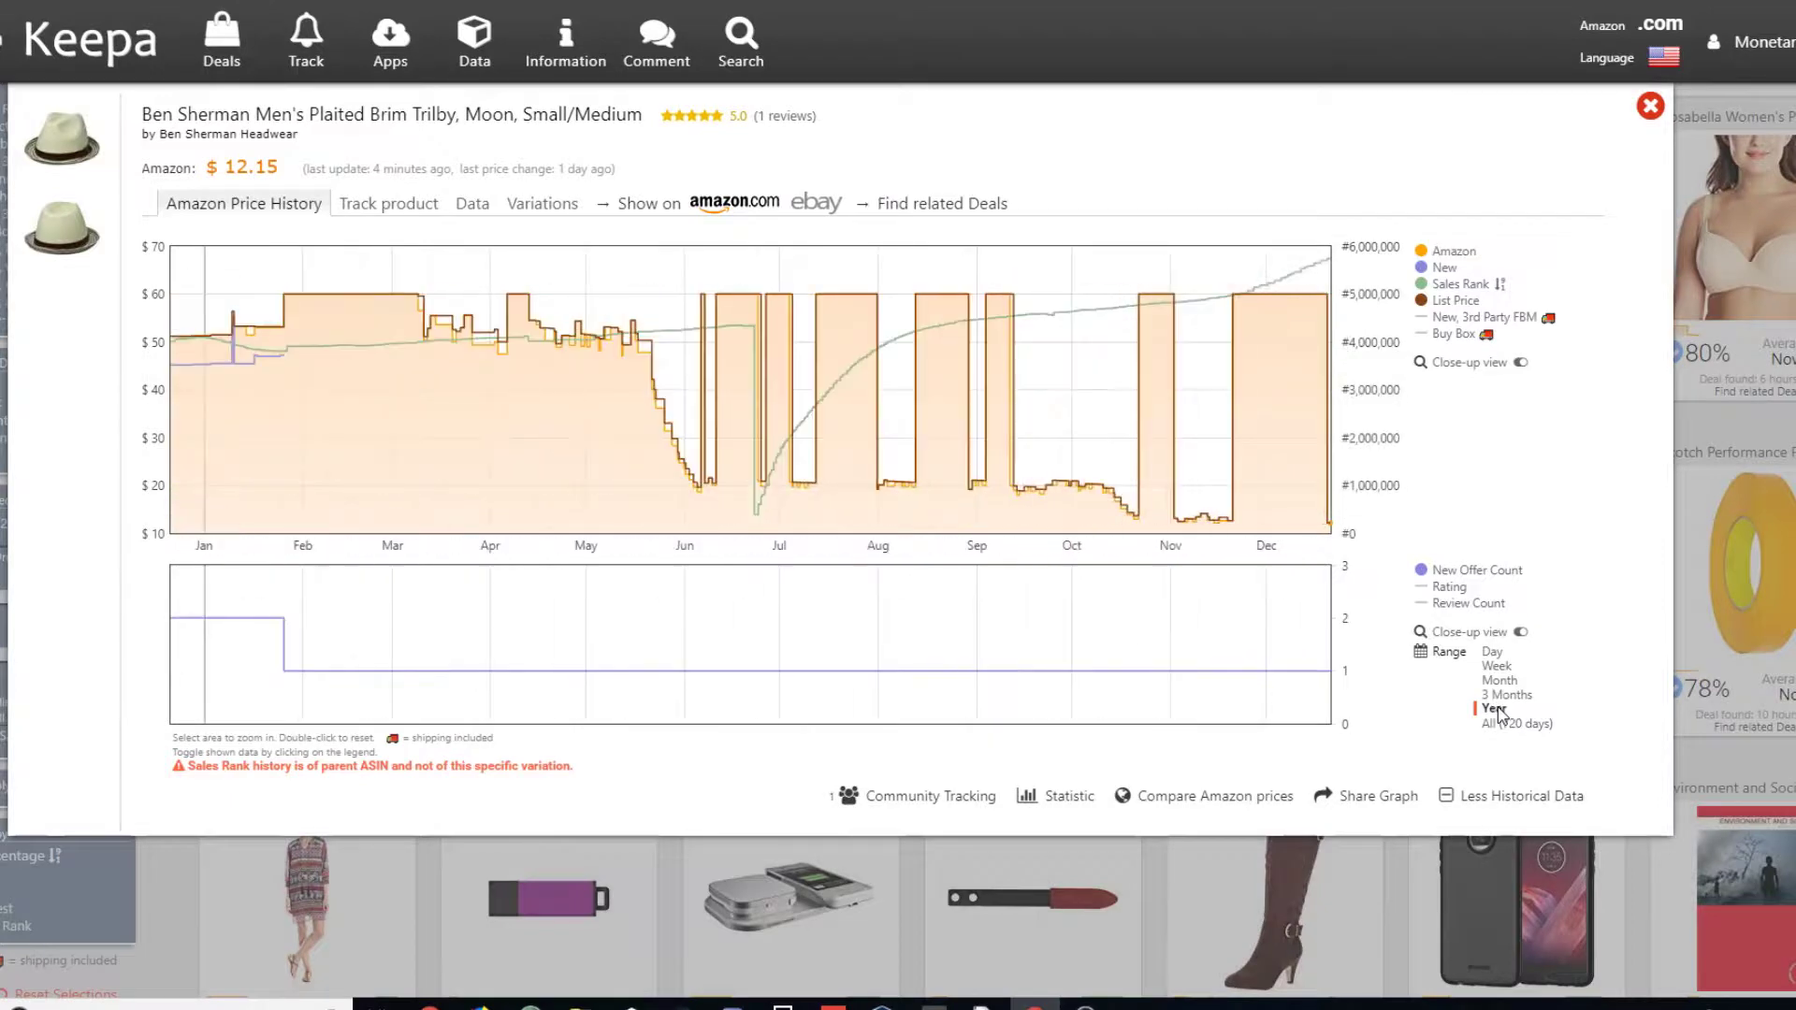
left_click(1497, 796)
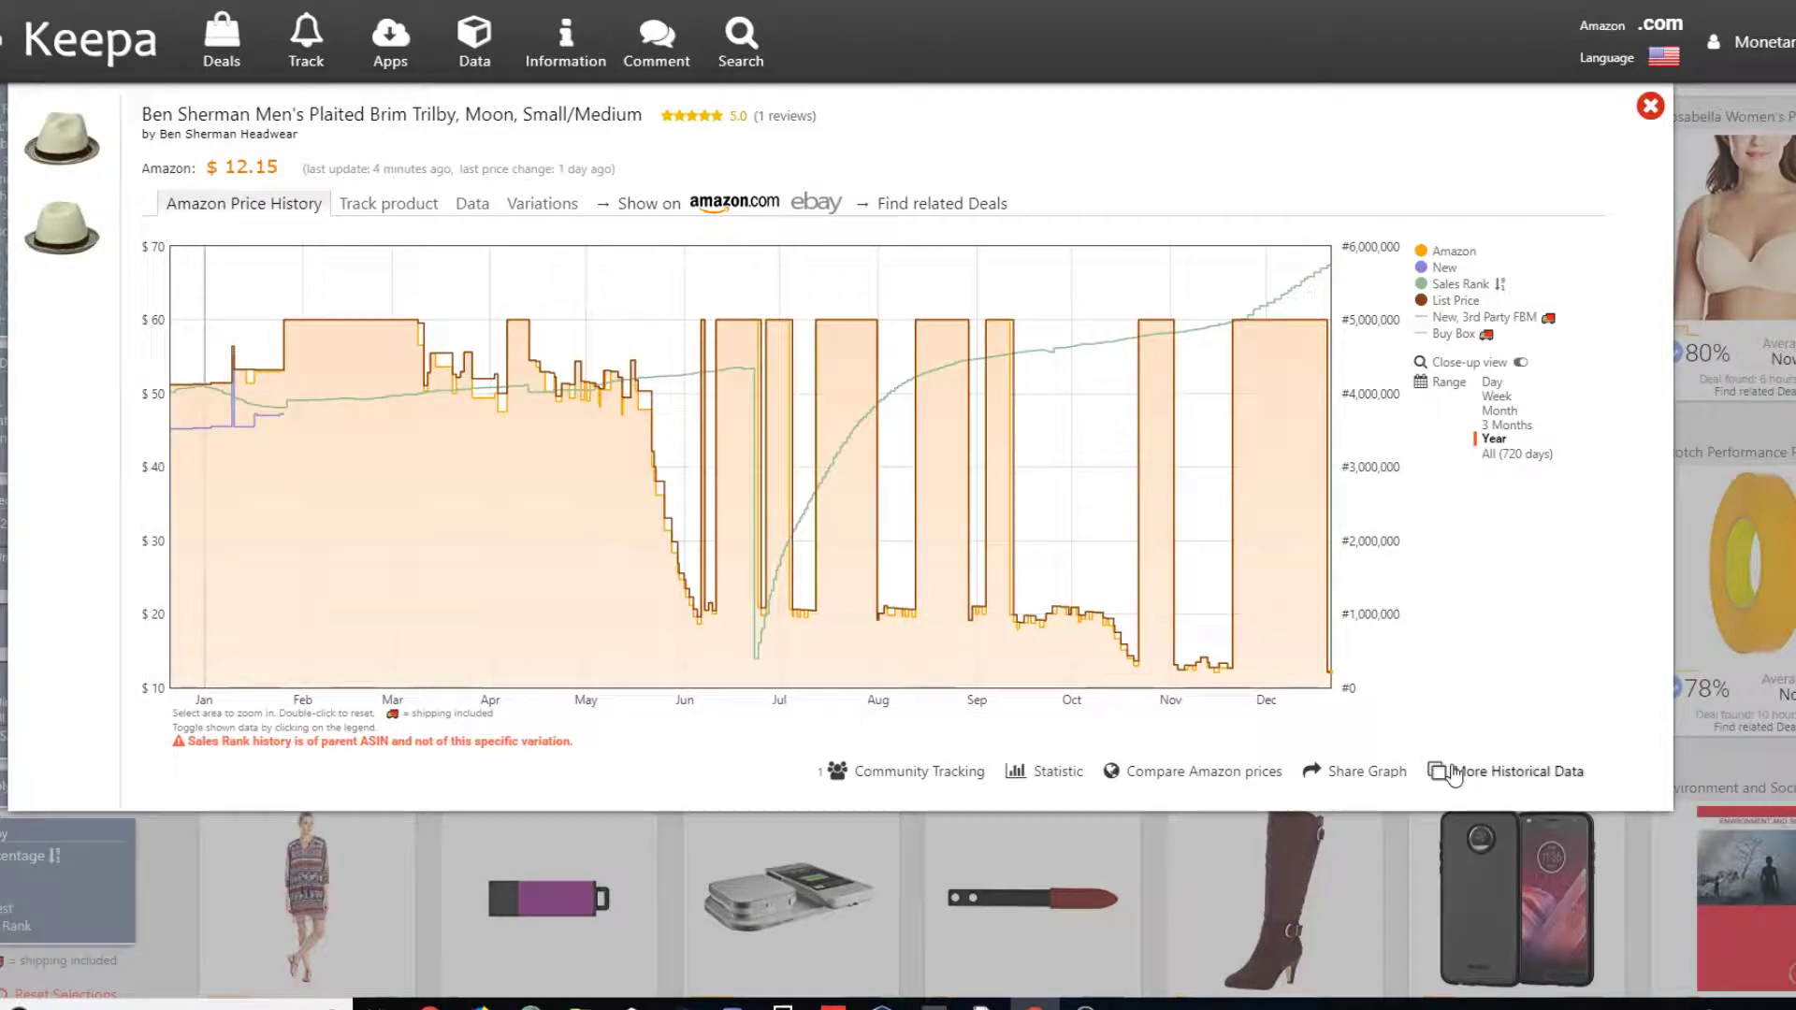
left_click(1500, 784)
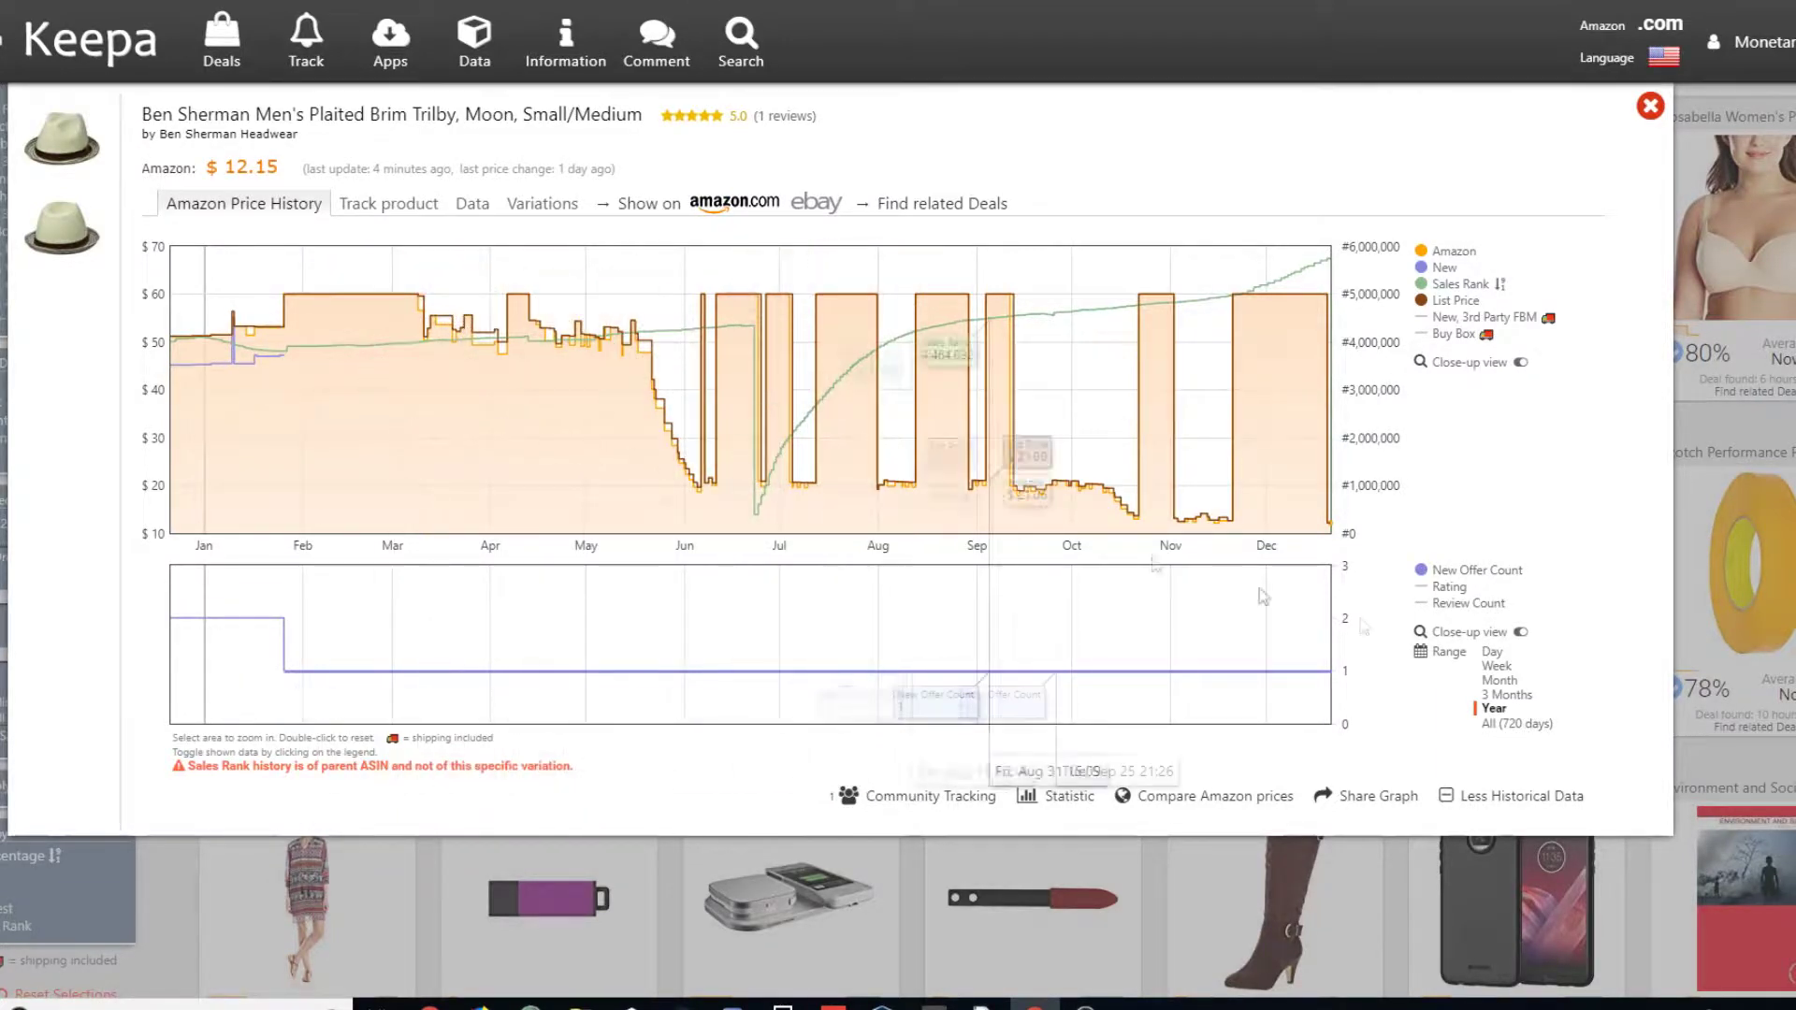
Step: Switch the trilby's price chart to the All (720 days) range
left_click(1521, 725)
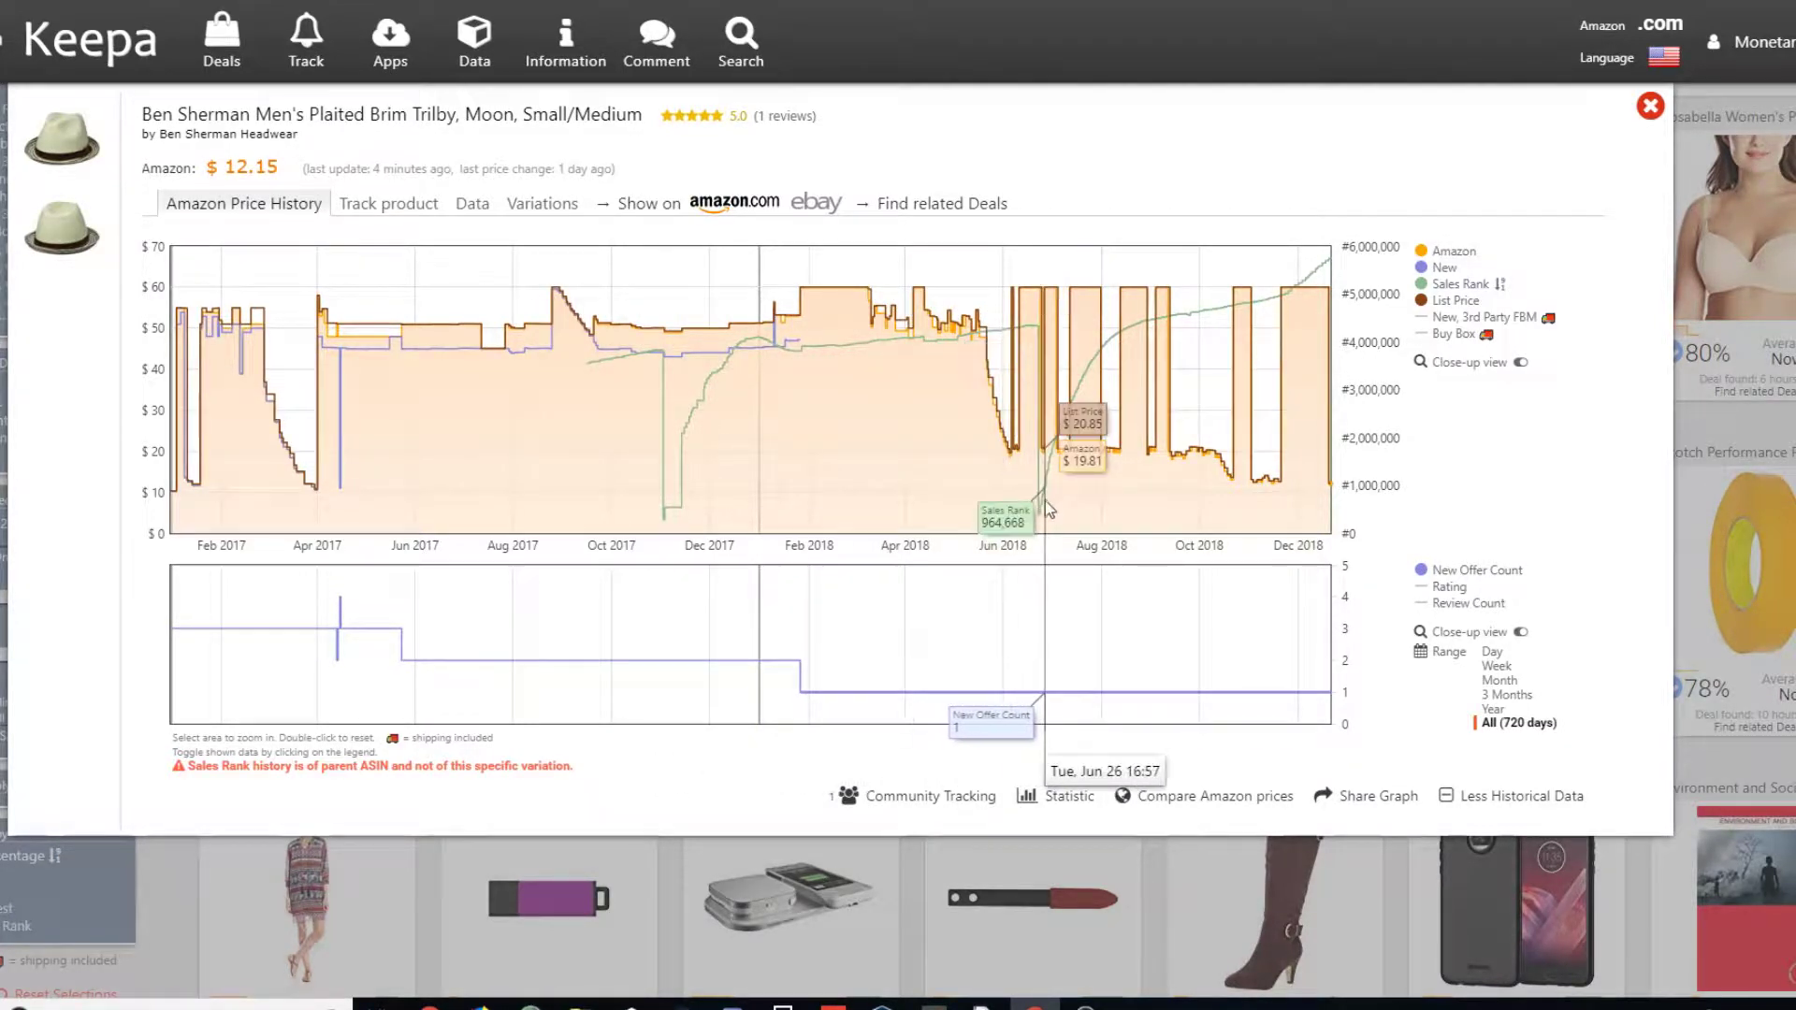
Step: Zoom the 720-day chart into Jun 12–Jul 6 2018, then Dec 2017–Jun 2018, resetting after each
left_click_drag(1020, 524, 1062, 523)
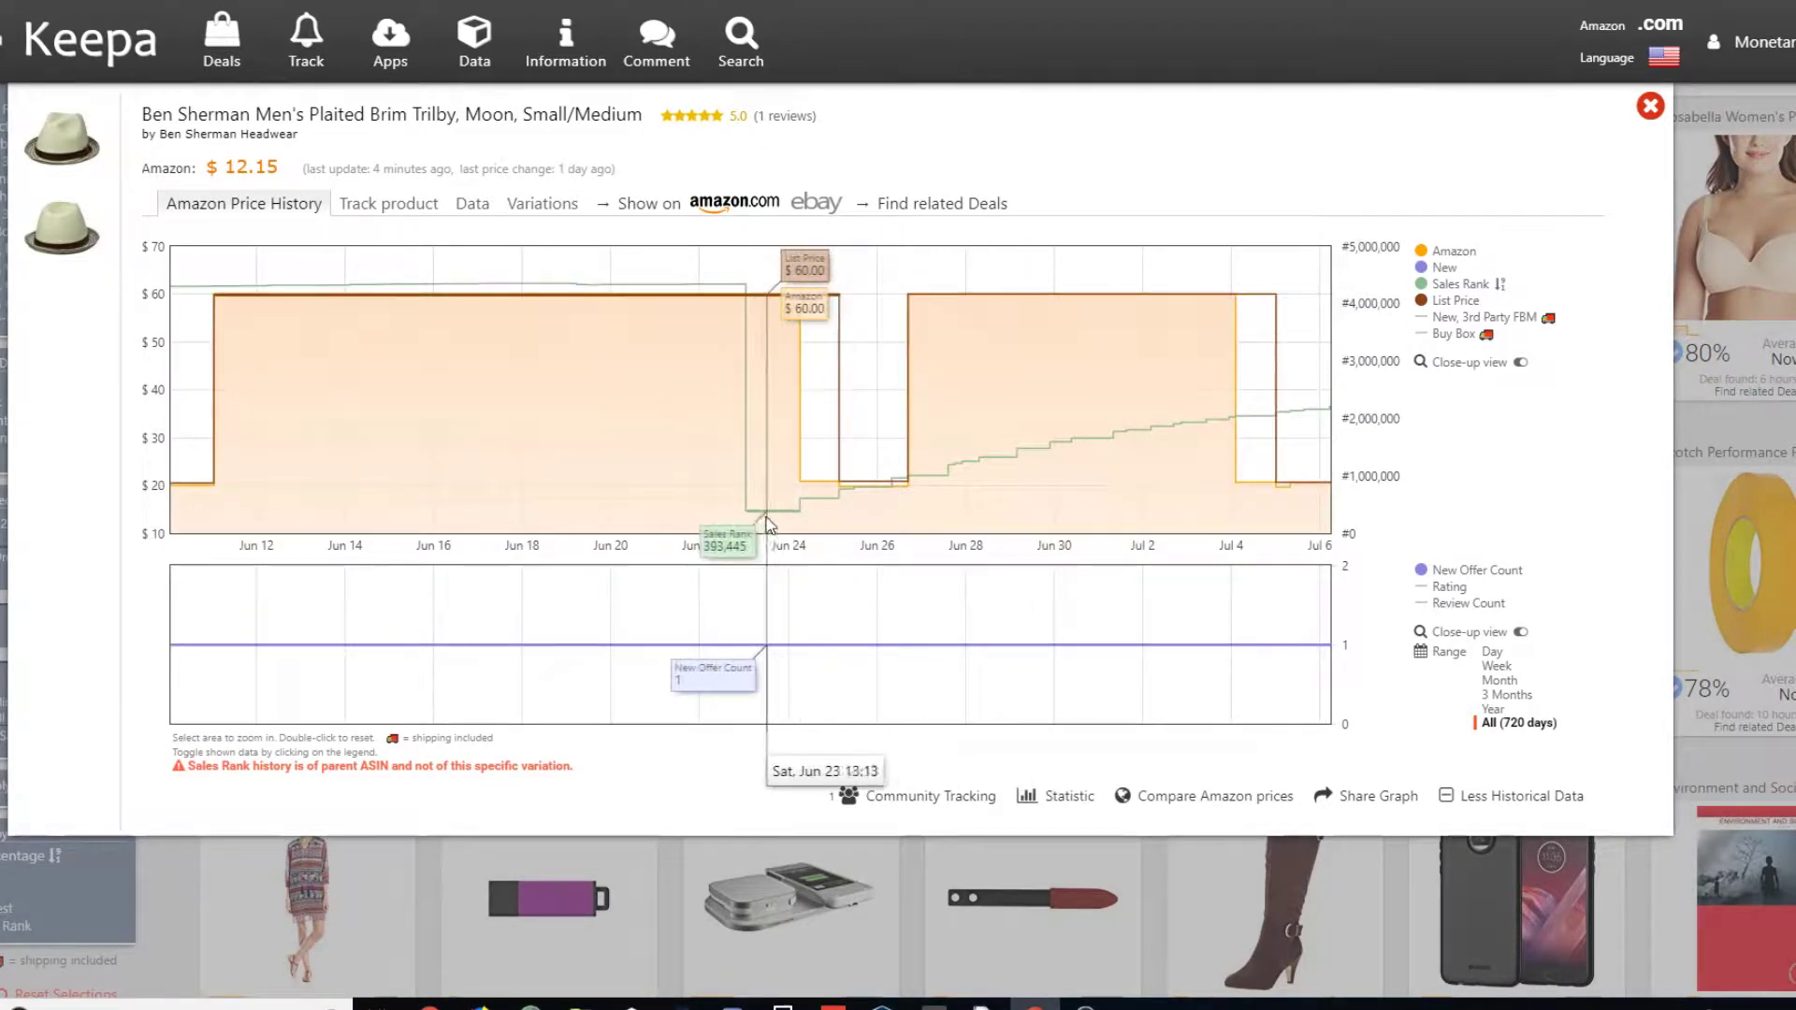
double_click(708, 498)
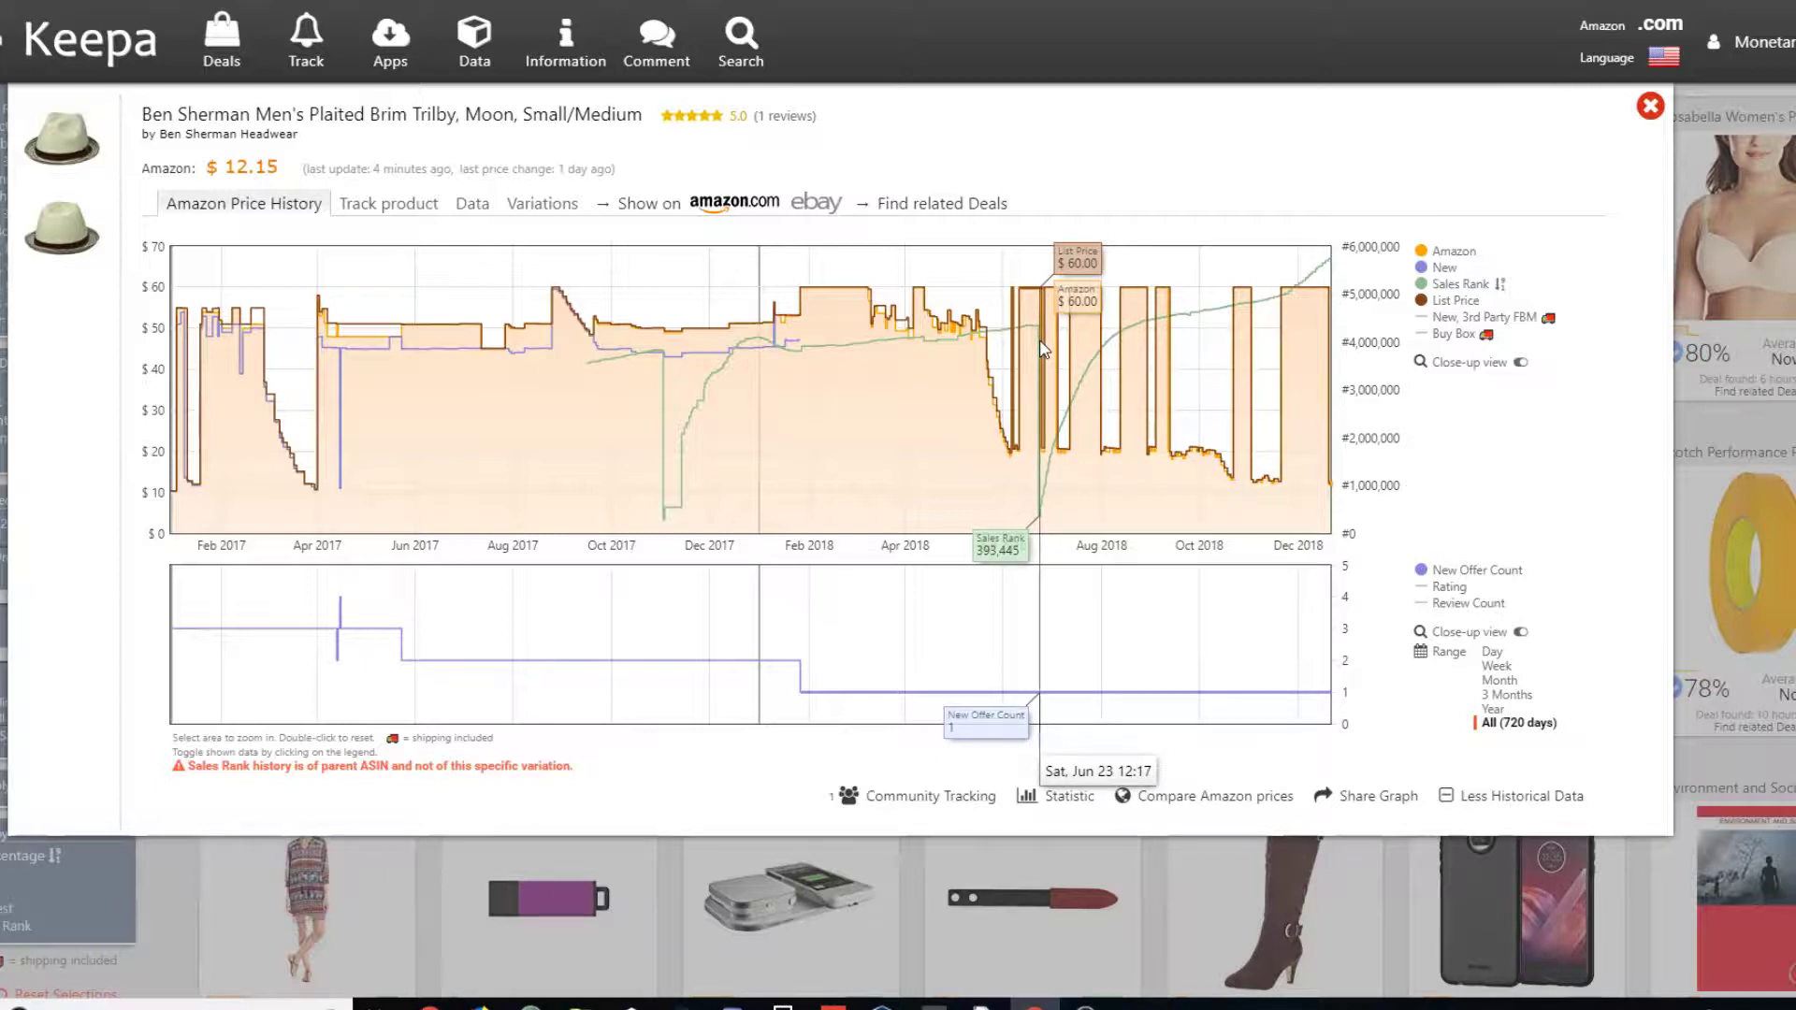
left_click_drag(1043, 346, 963, 365)
double_click(973, 348)
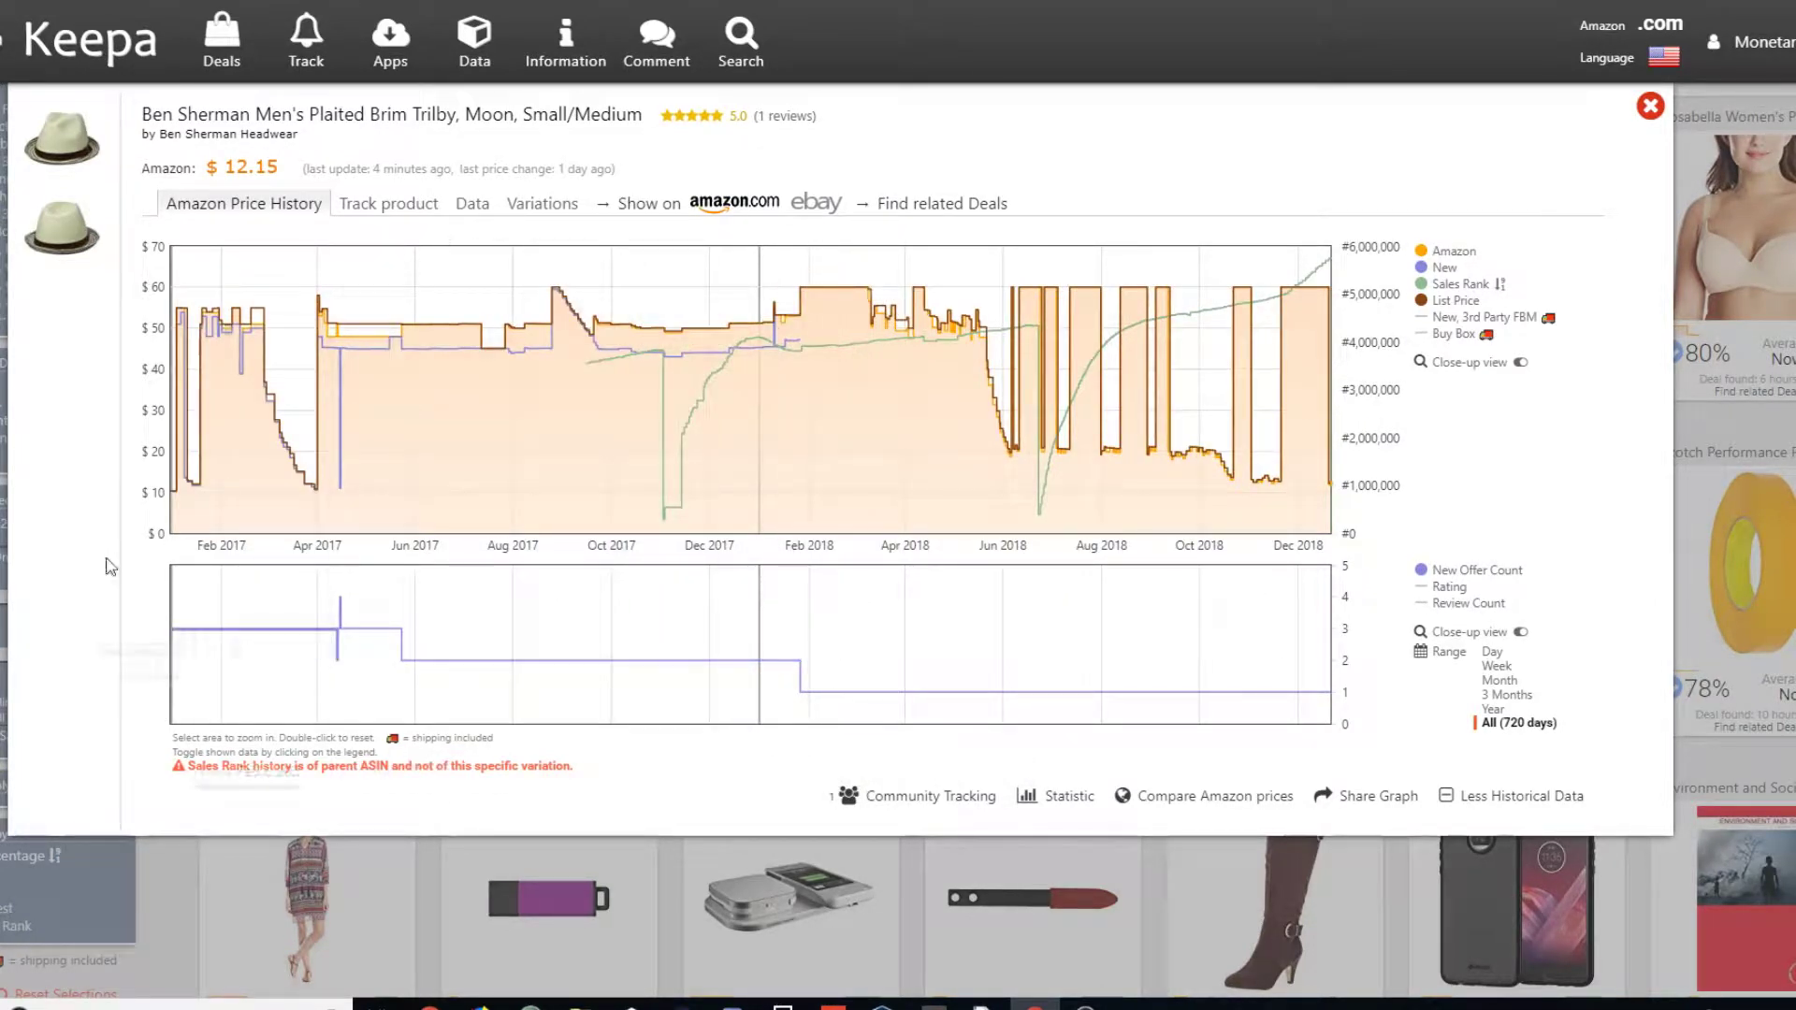
scroll(1681, 96, "up", 2)
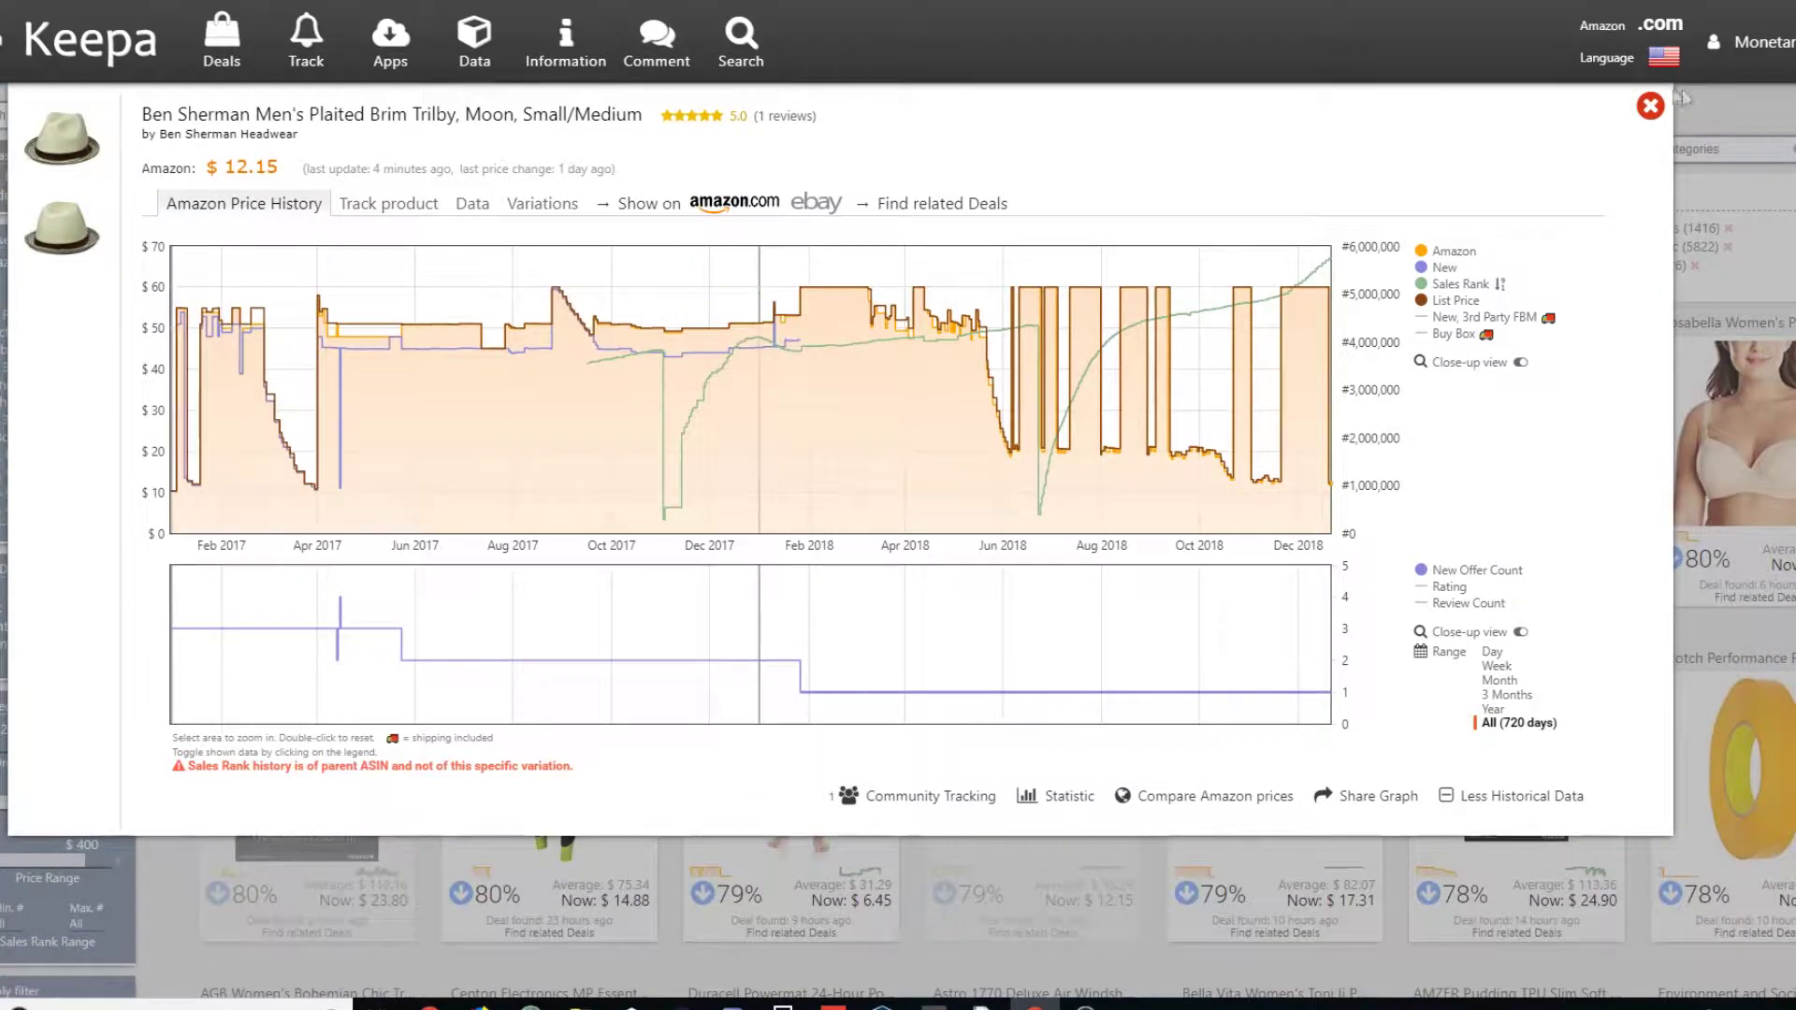
Step: Close the trilby window and show a one-year range for the rock tumbler kit
left_click(1648, 108)
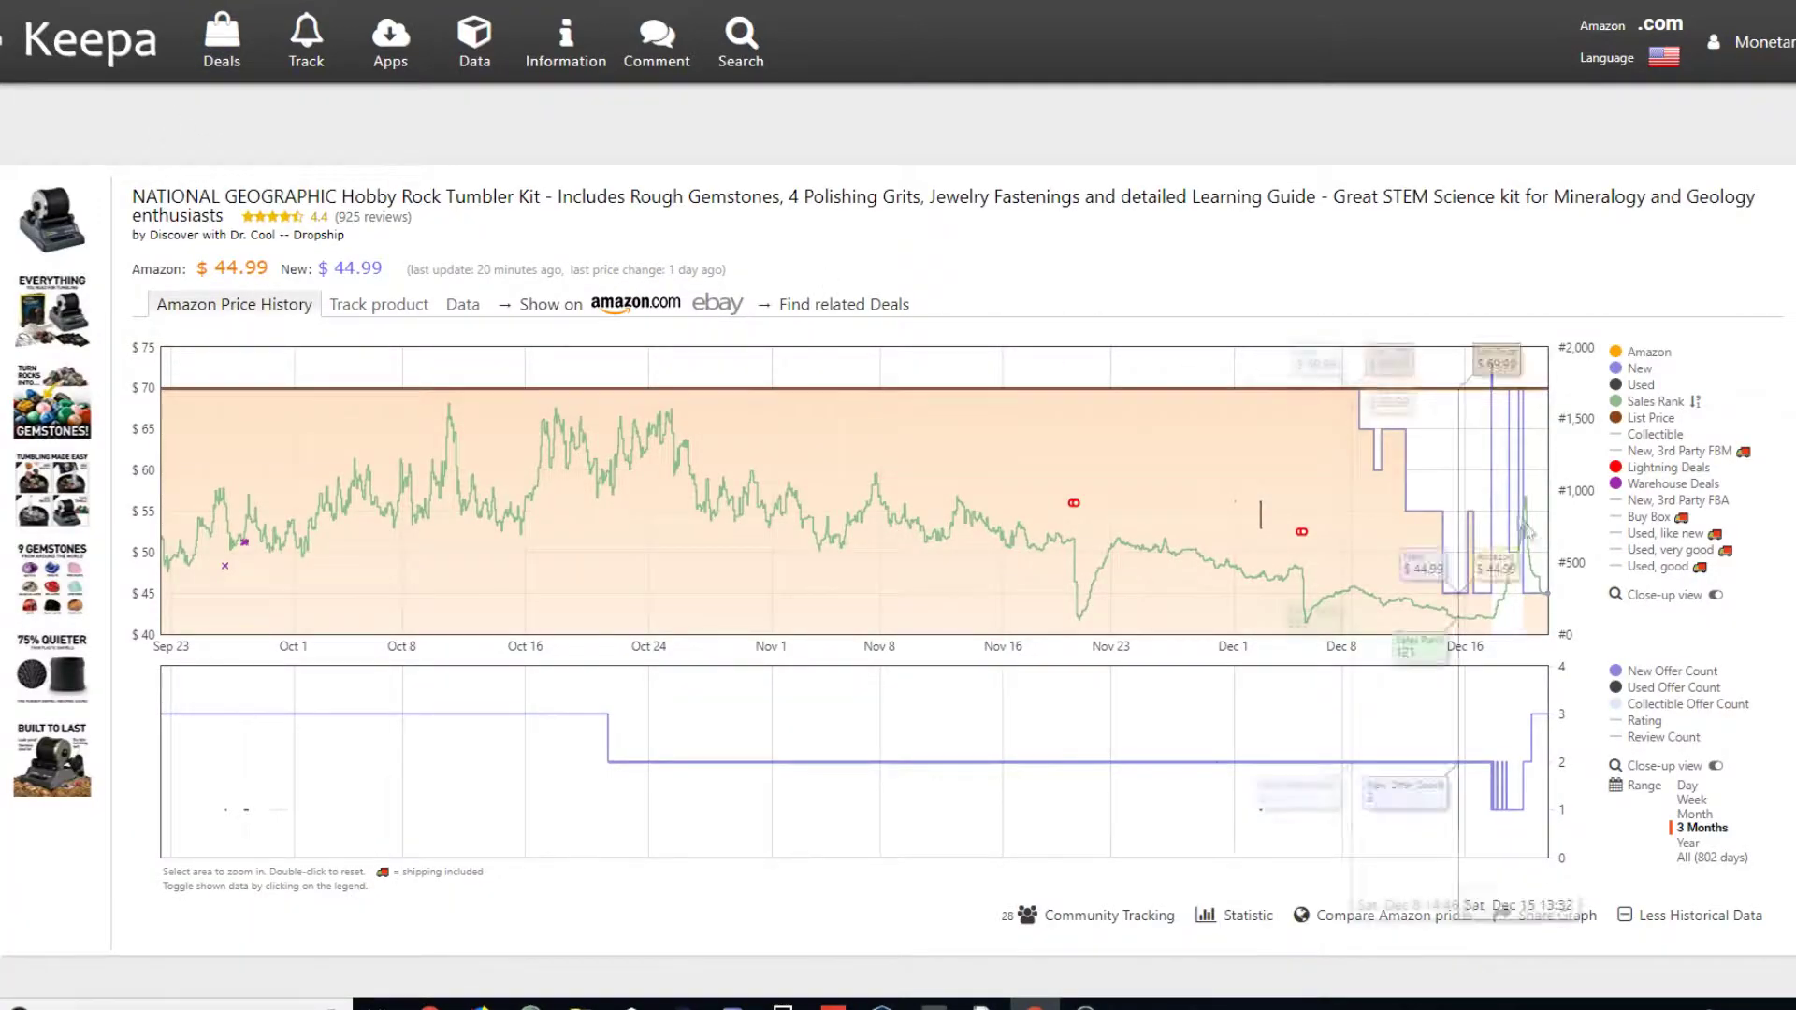
left_click(1688, 844)
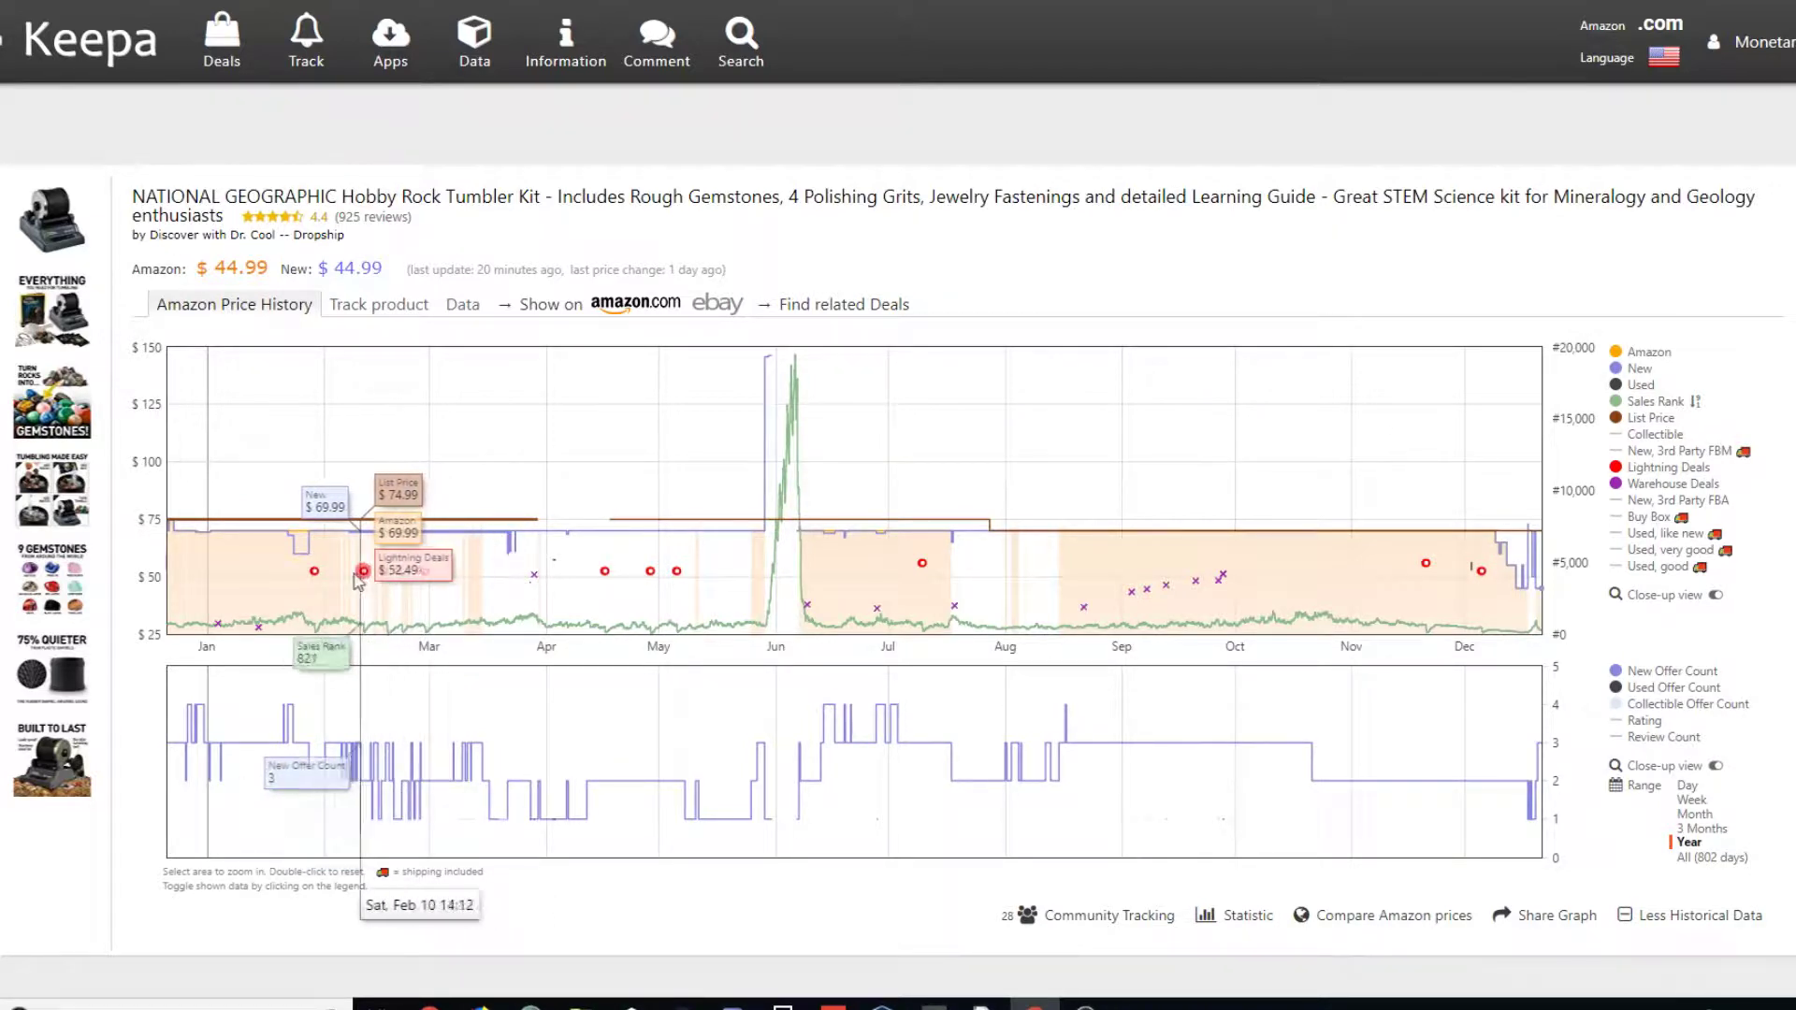
left_click_drag(358, 580, 417, 505)
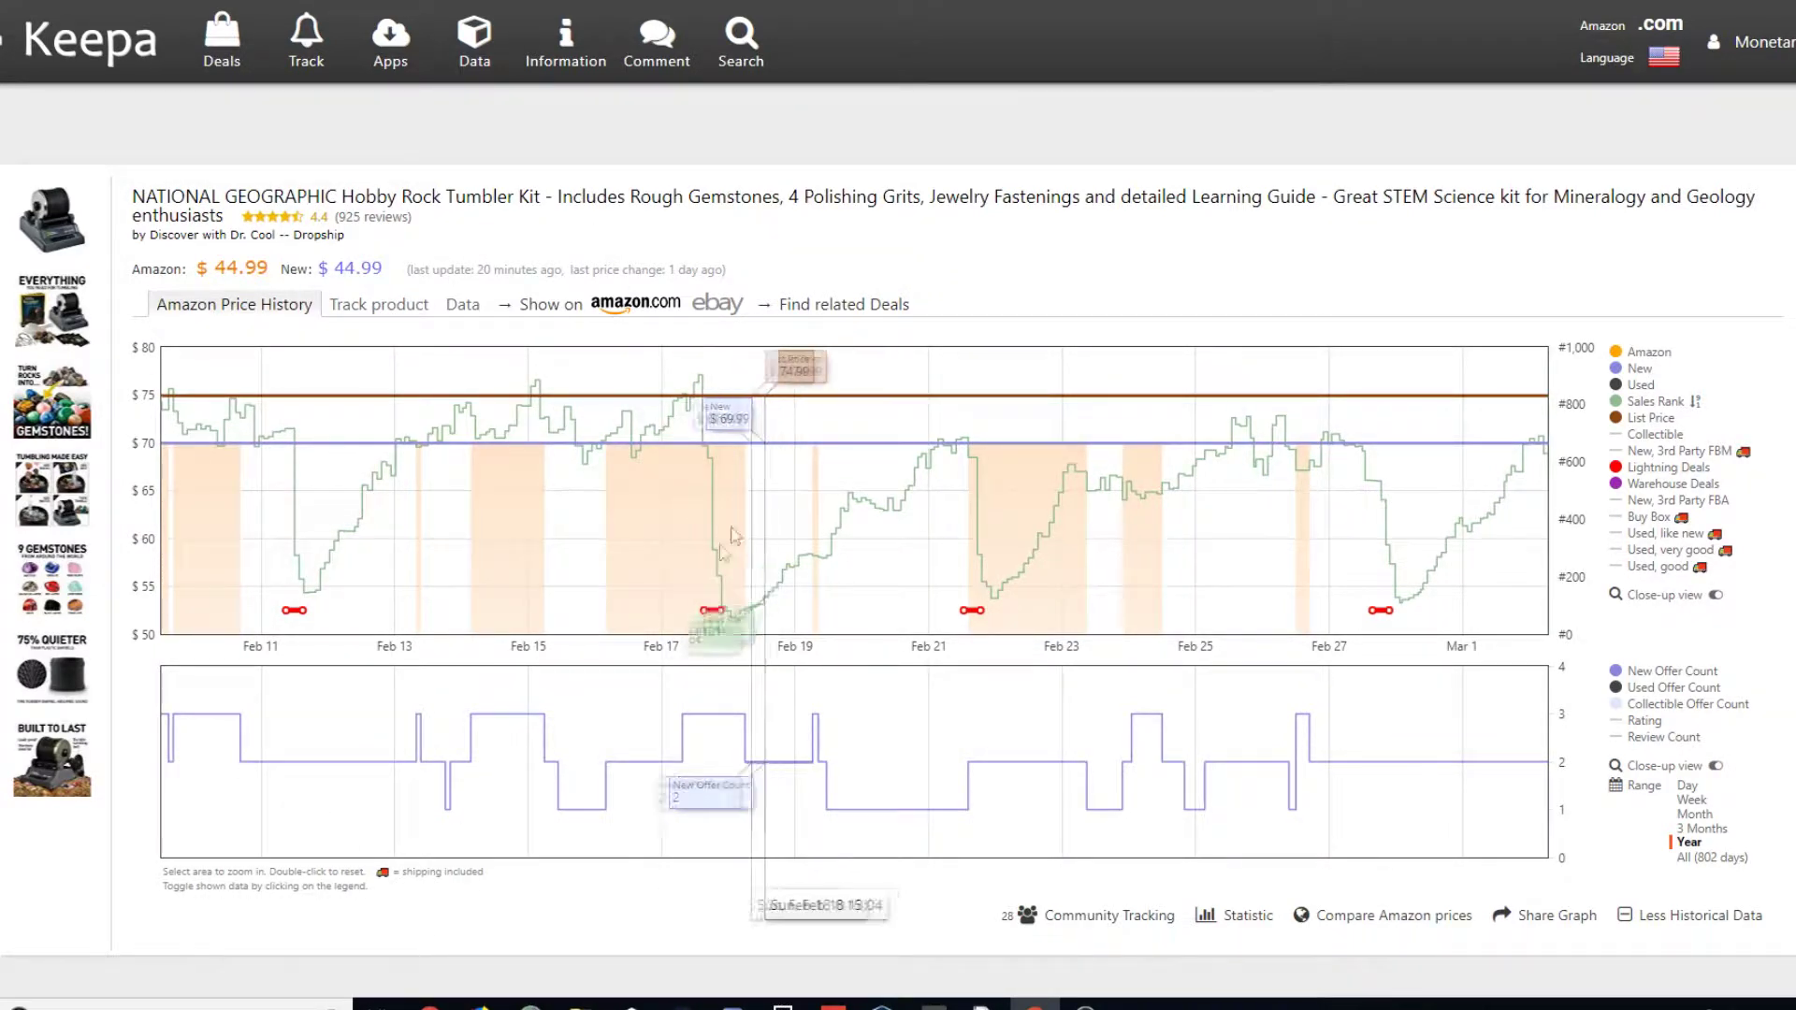
double_click(586, 411)
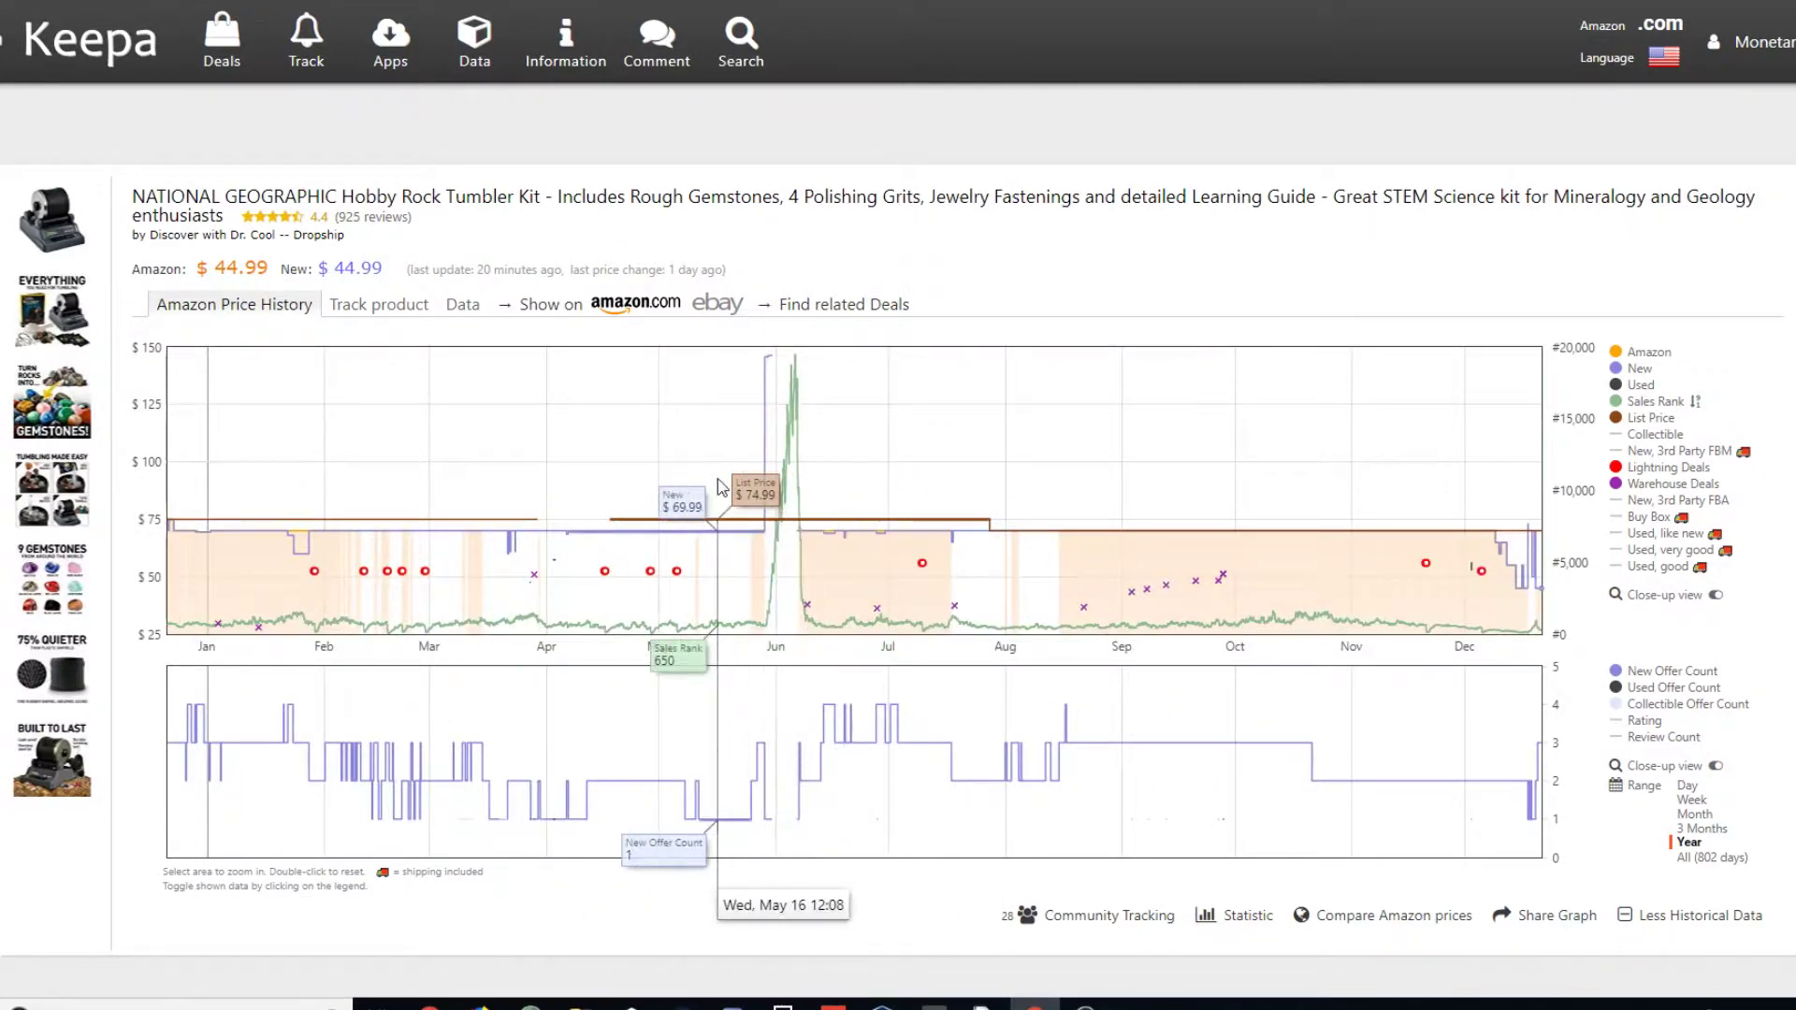
left_click_drag(717, 482, 853, 486)
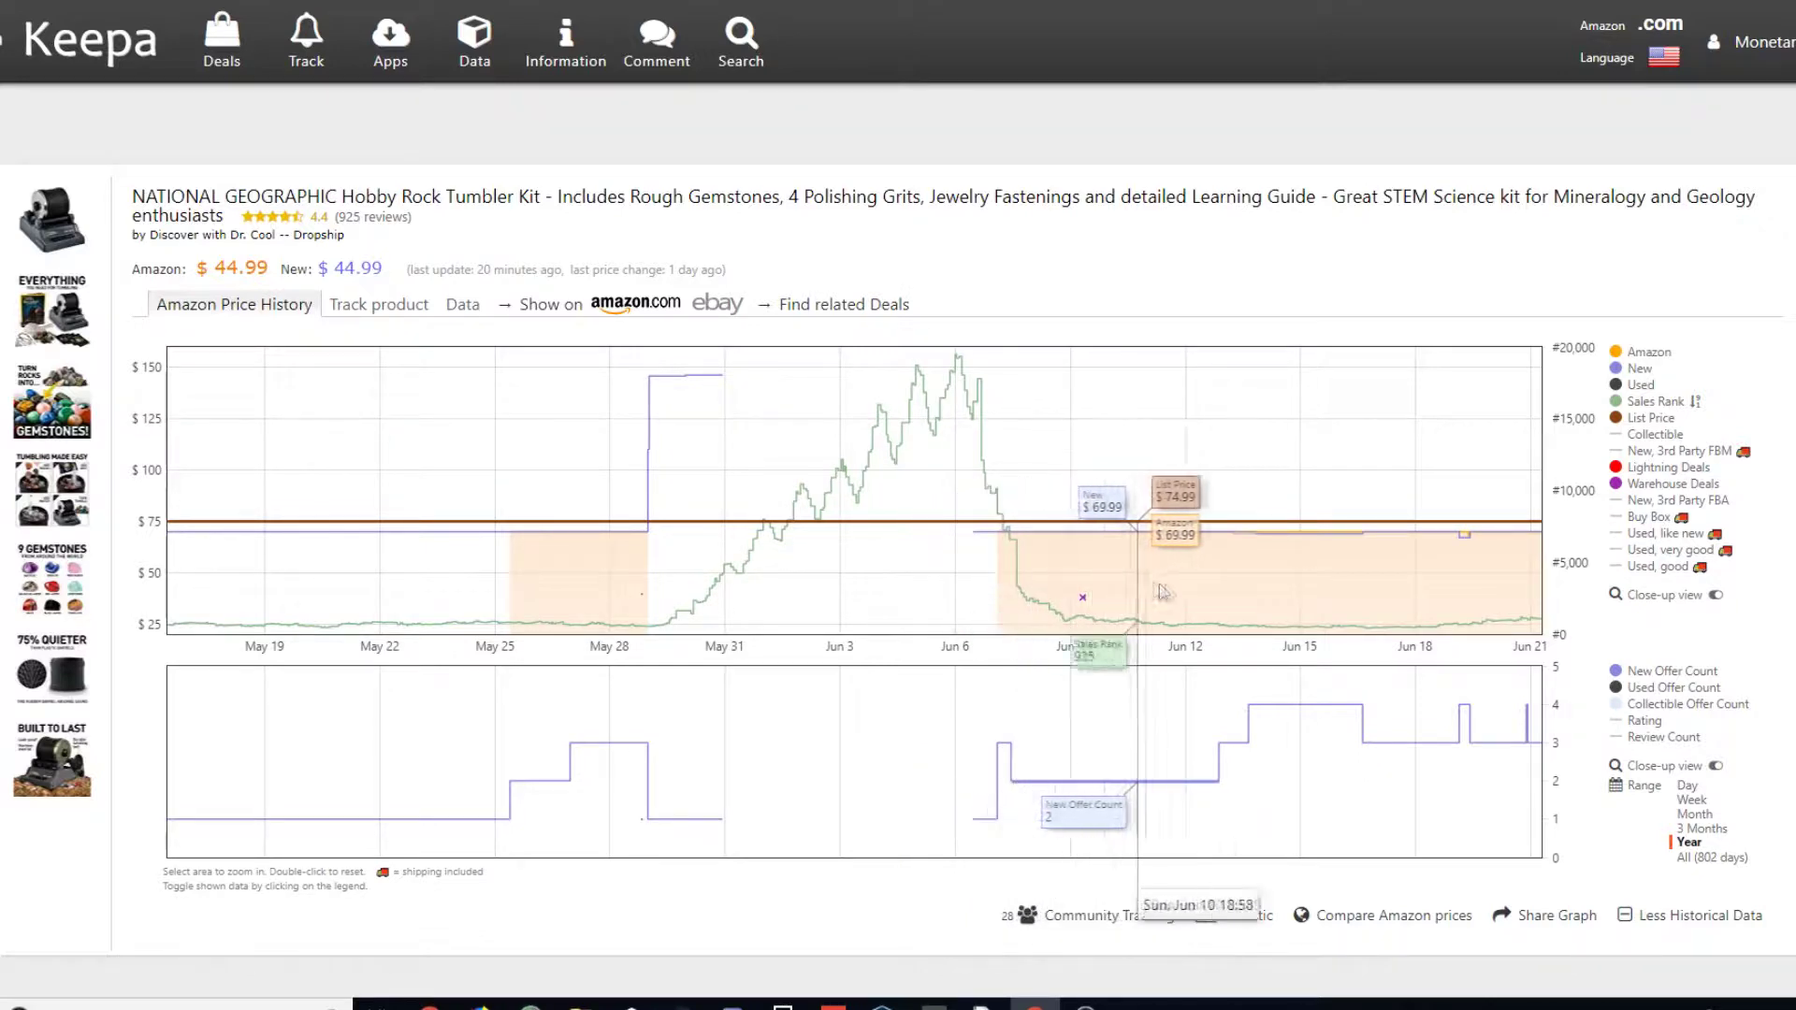
Step: Scroll down to the Encyclopedia of Psychopharmacology's three-month price chart
scroll(1497, 608, "down", 1)
scroll(1497, 606, "down", 1)
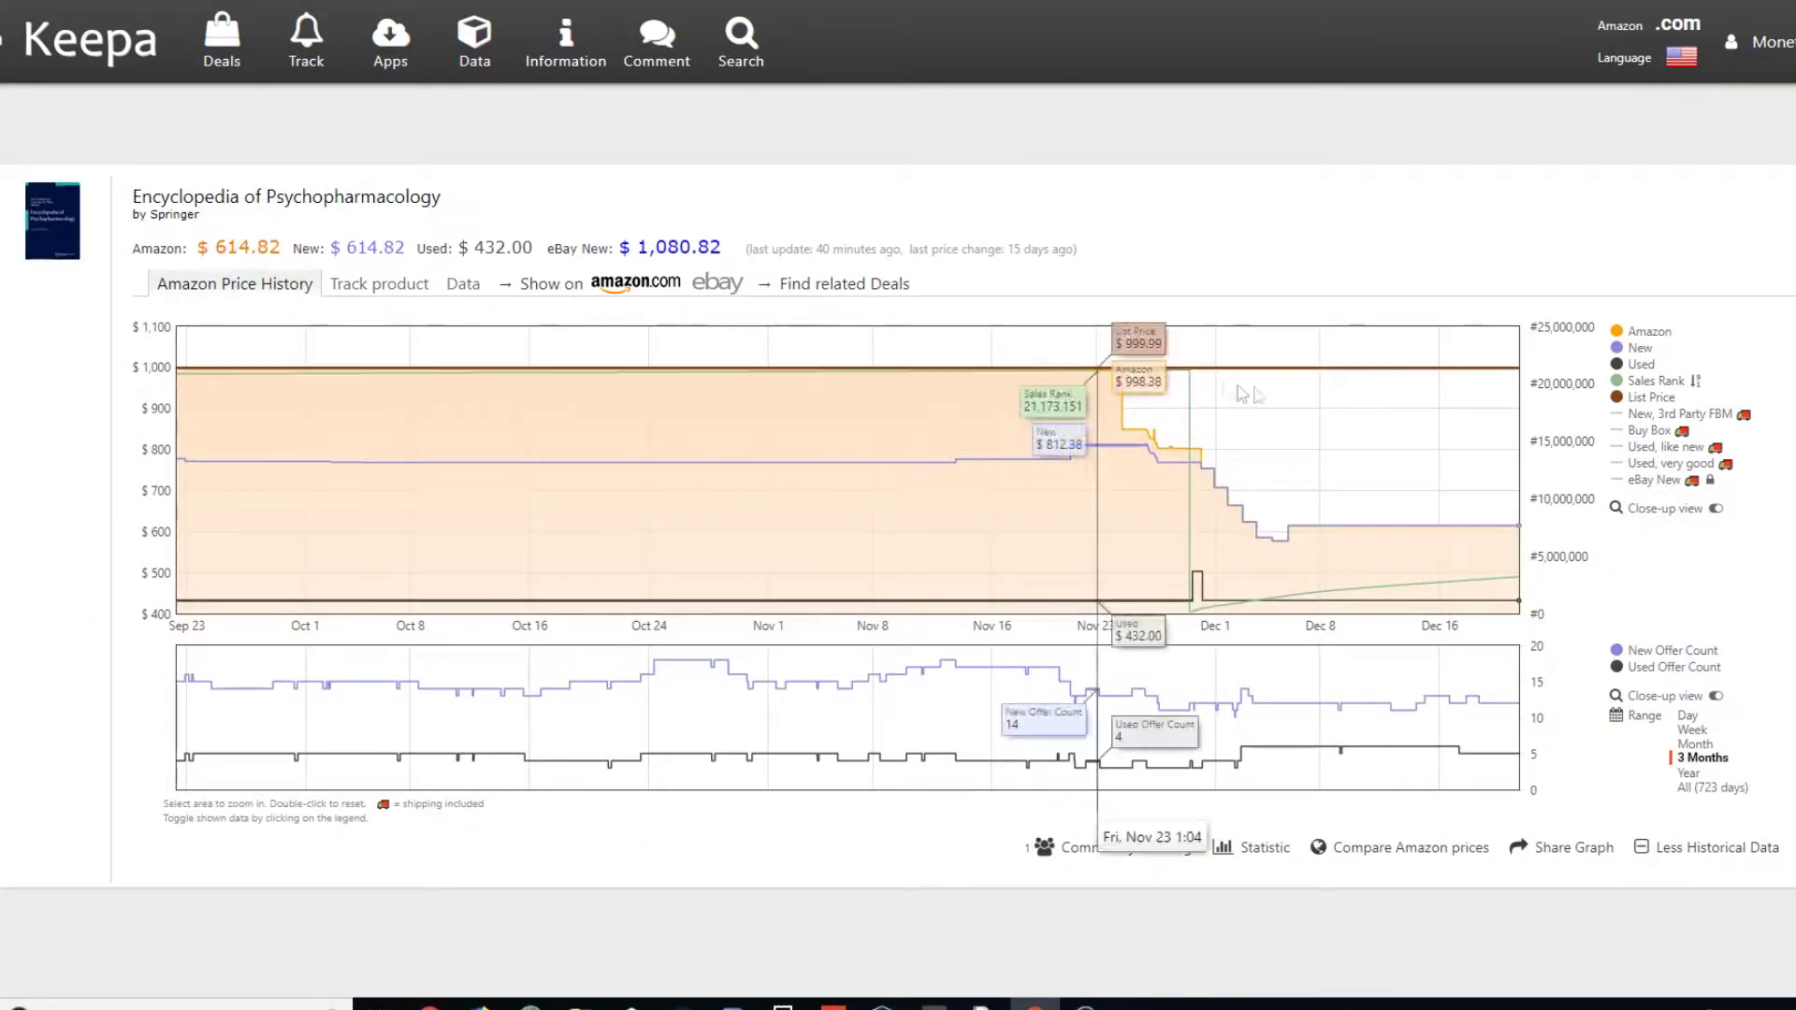
Step: Show a year of the encyclopedia's prices, zoom into mid-October–December, then reset the zoom
left_click(1690, 774)
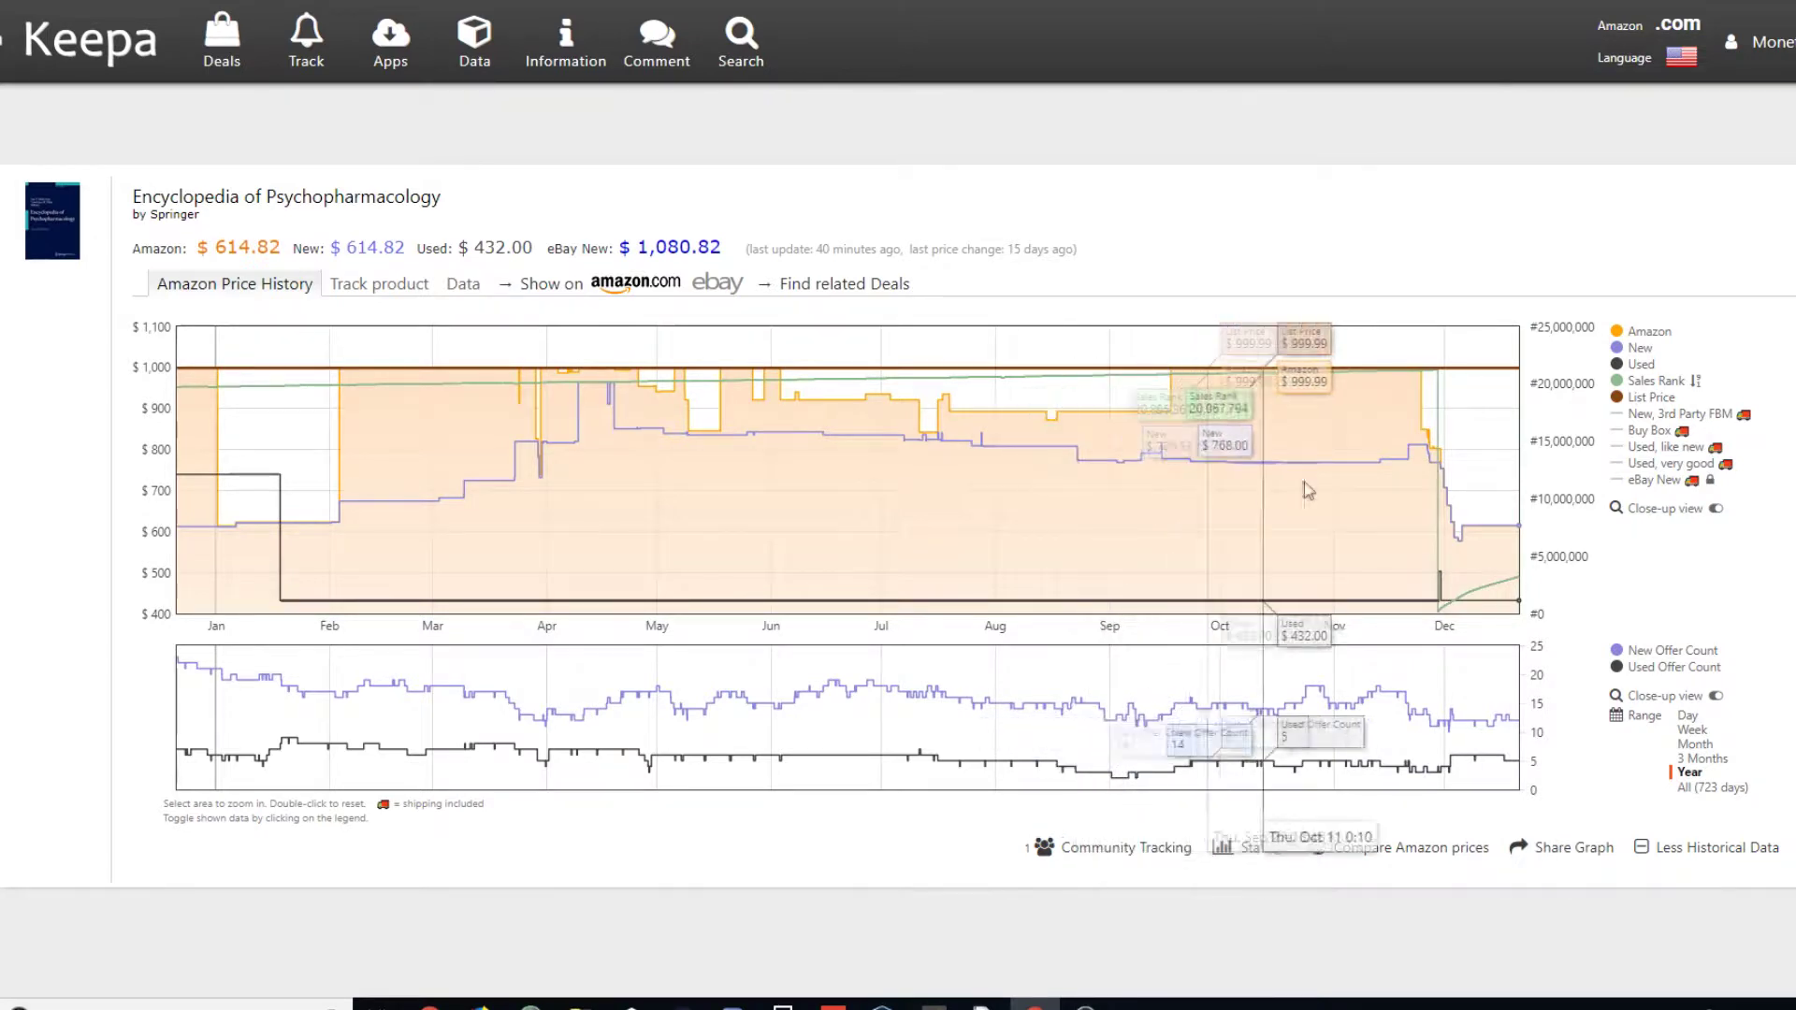
left_click_drag(1272, 464, 1528, 464)
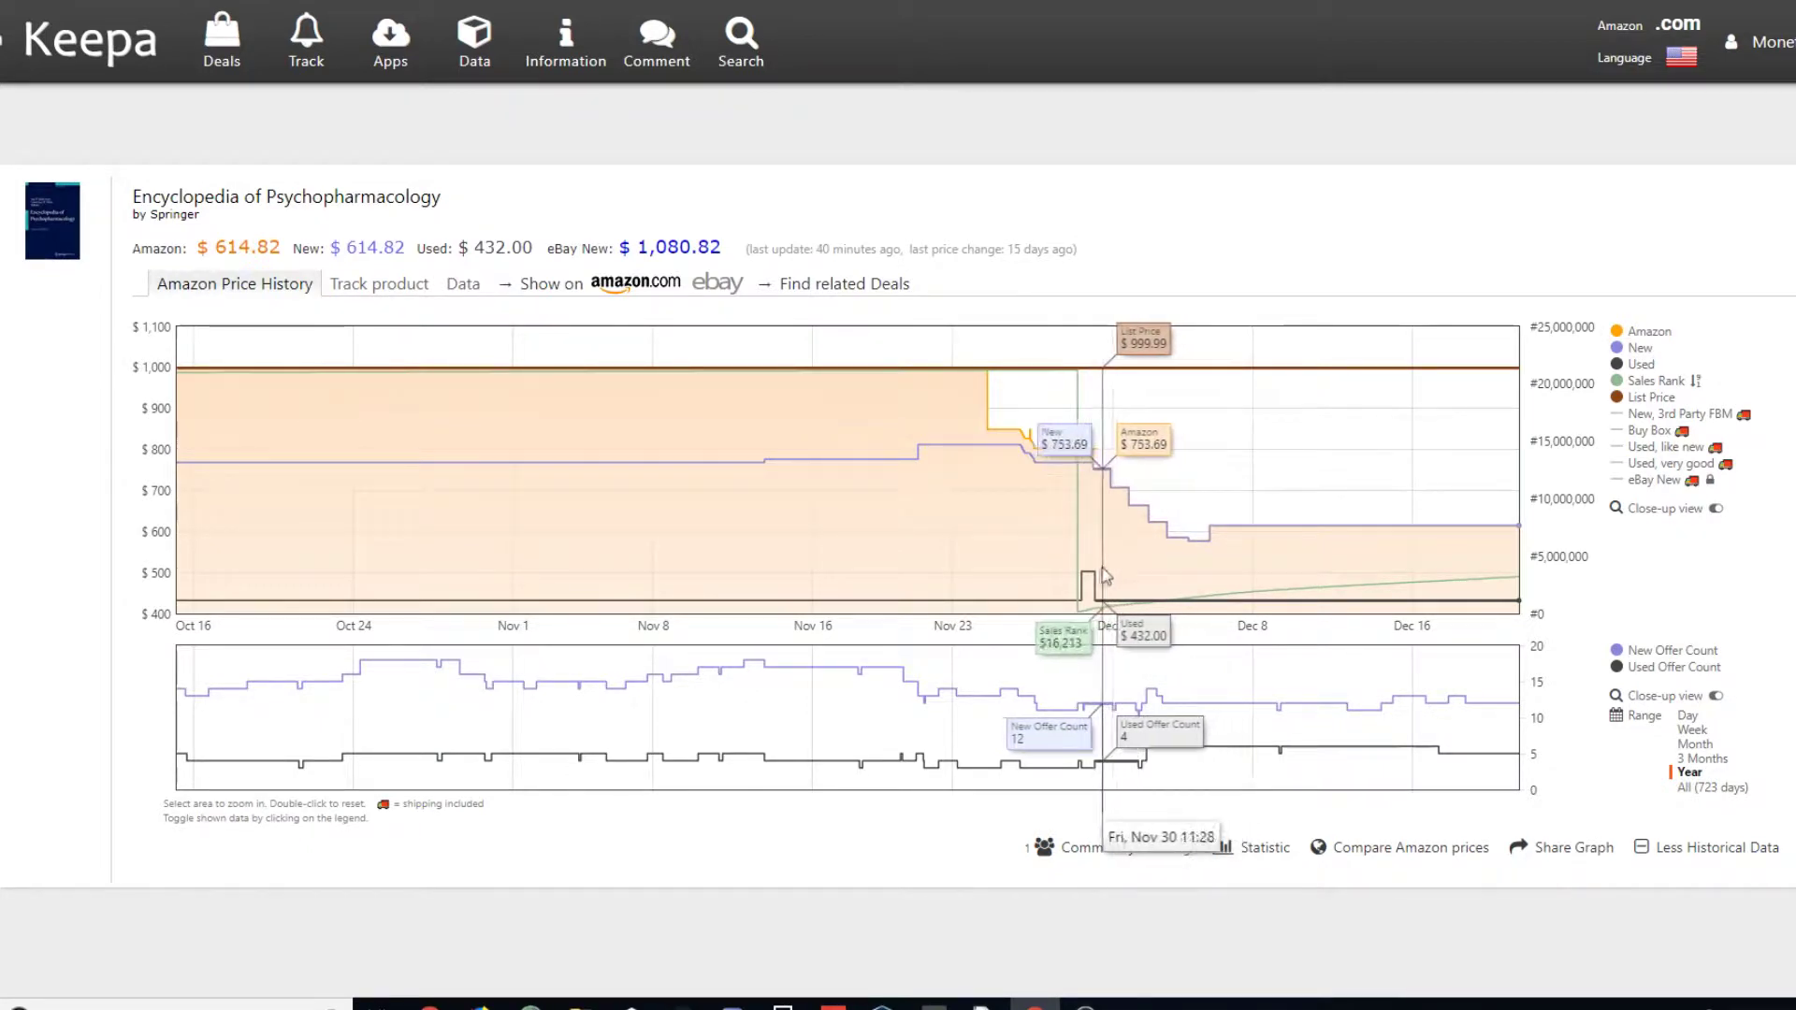
double_click(1303, 542)
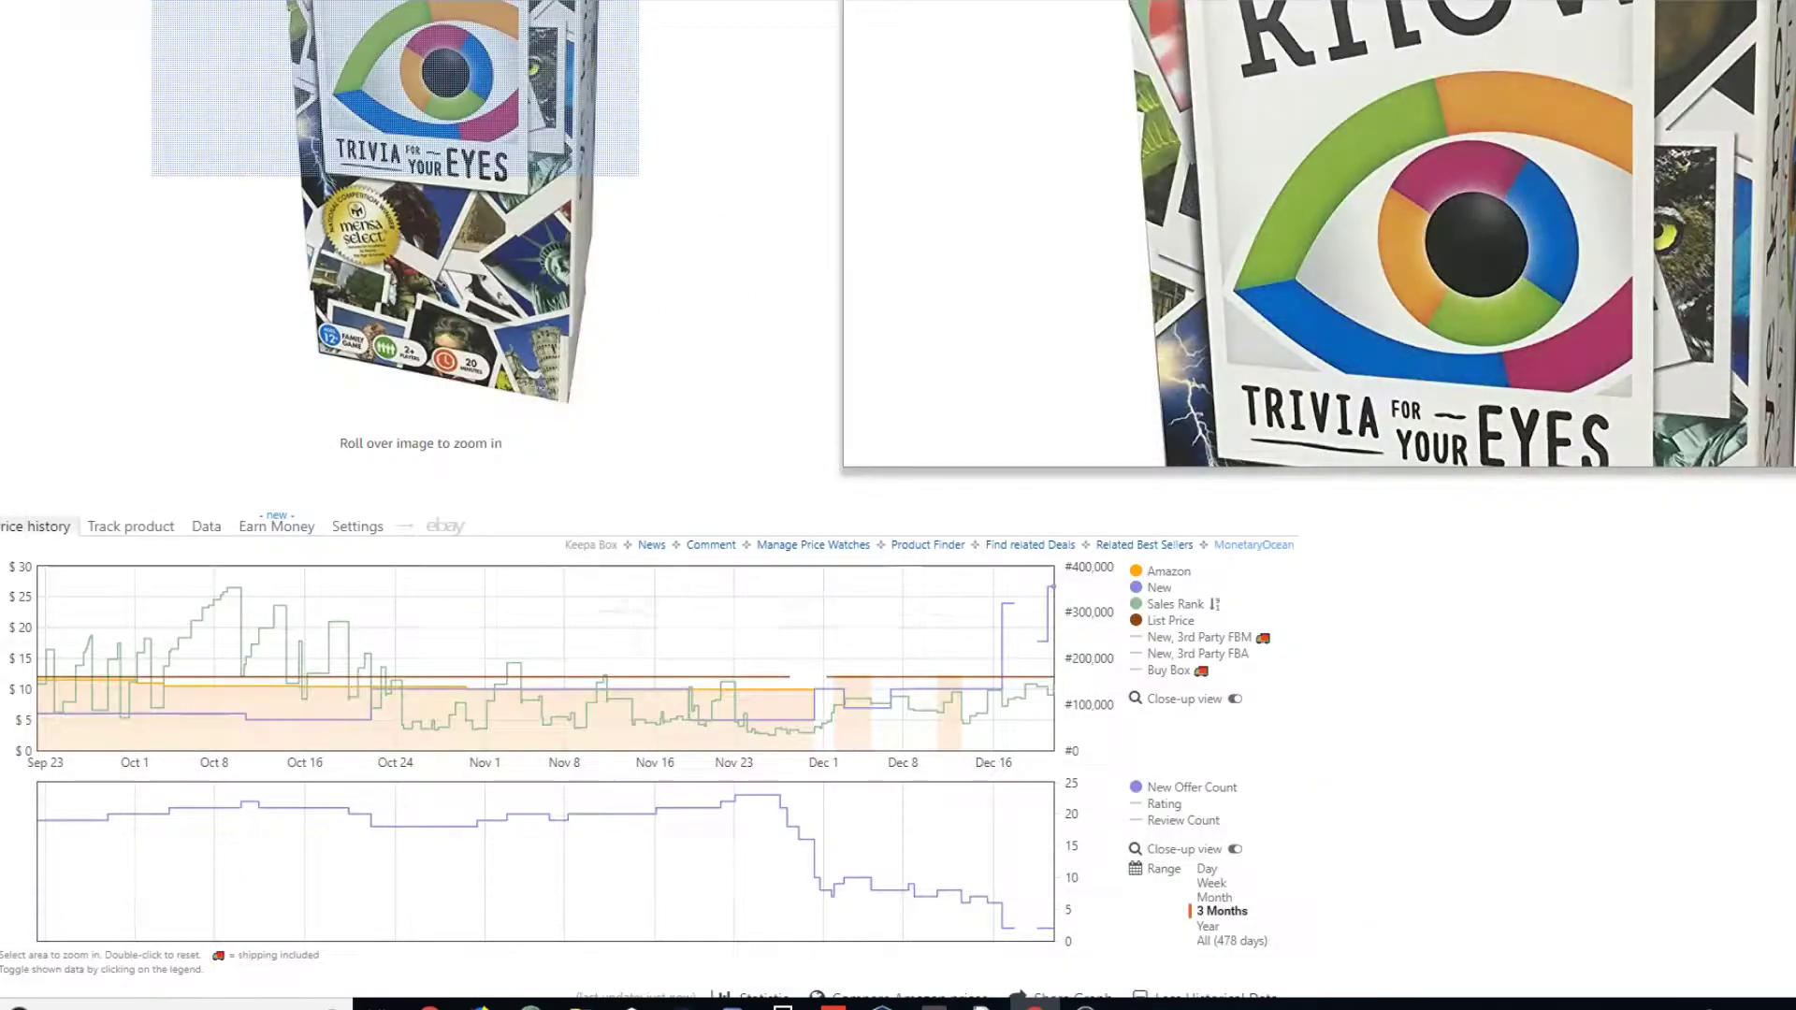
Step: Show the trivia game's full 478-day history and zoom into late June–late August
left_click(1219, 942)
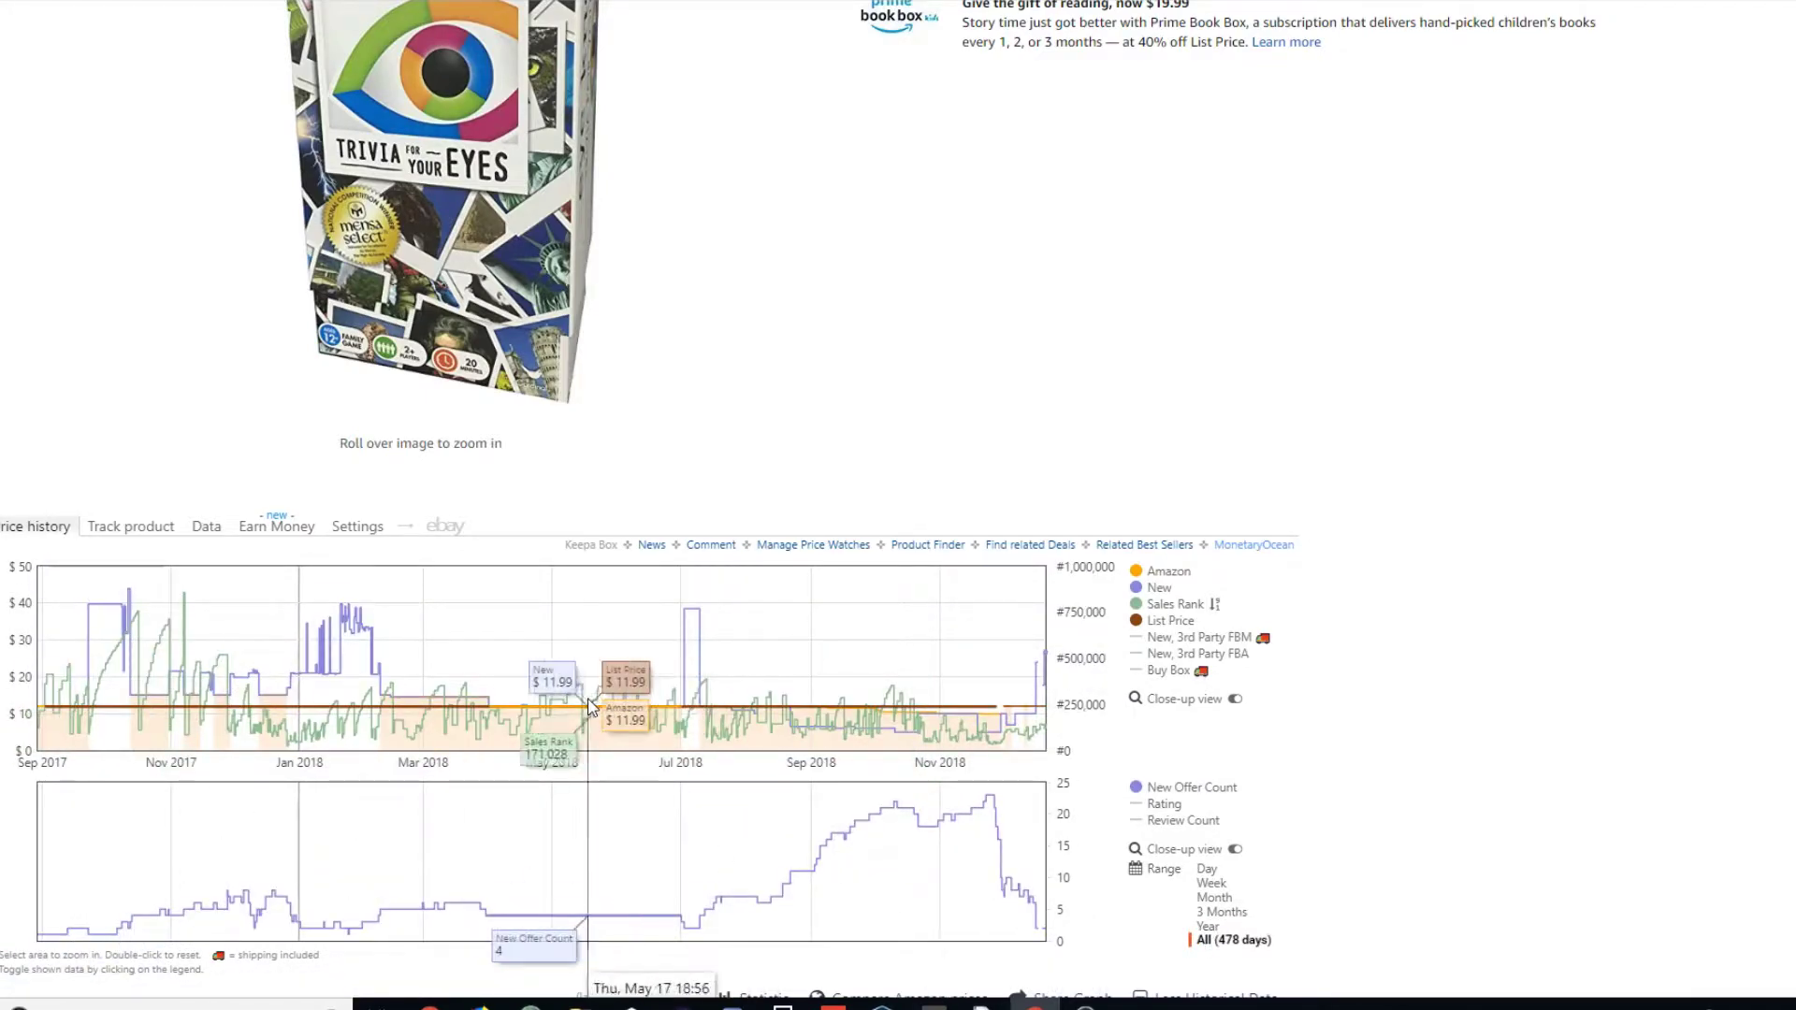
scroll(531, 468, "up", 4)
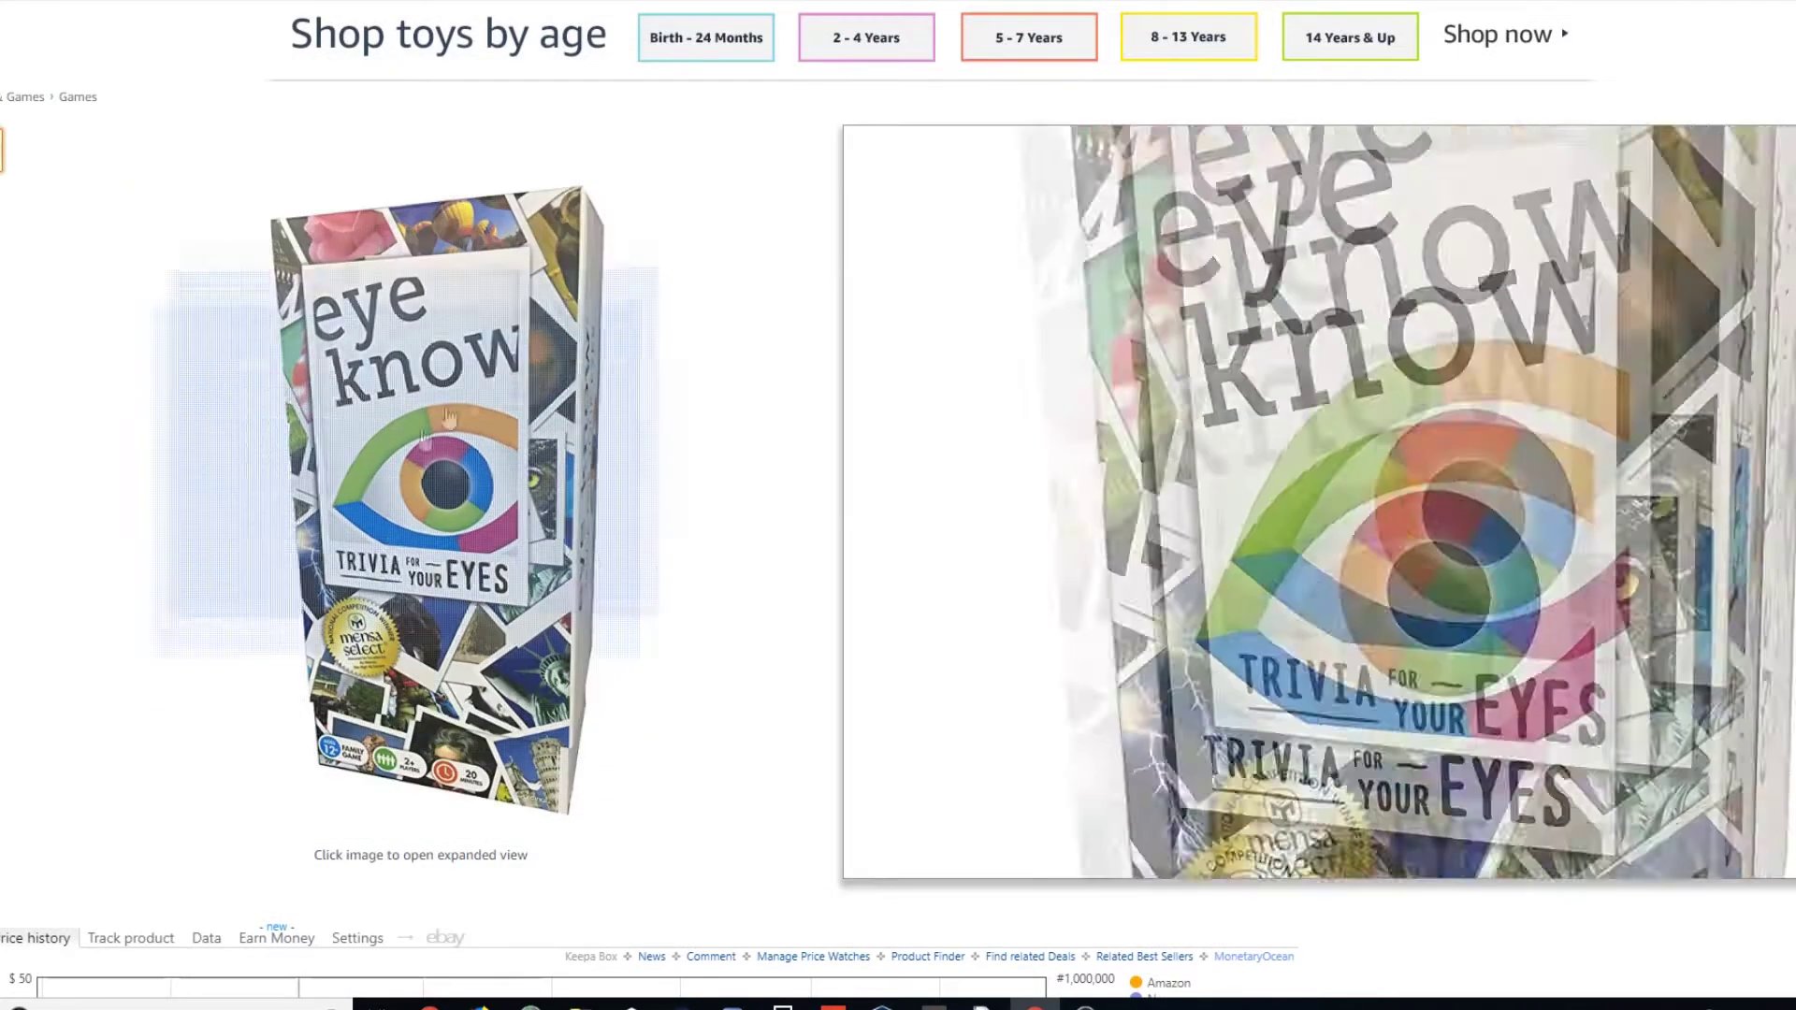
scroll(660, 520, "down", 3)
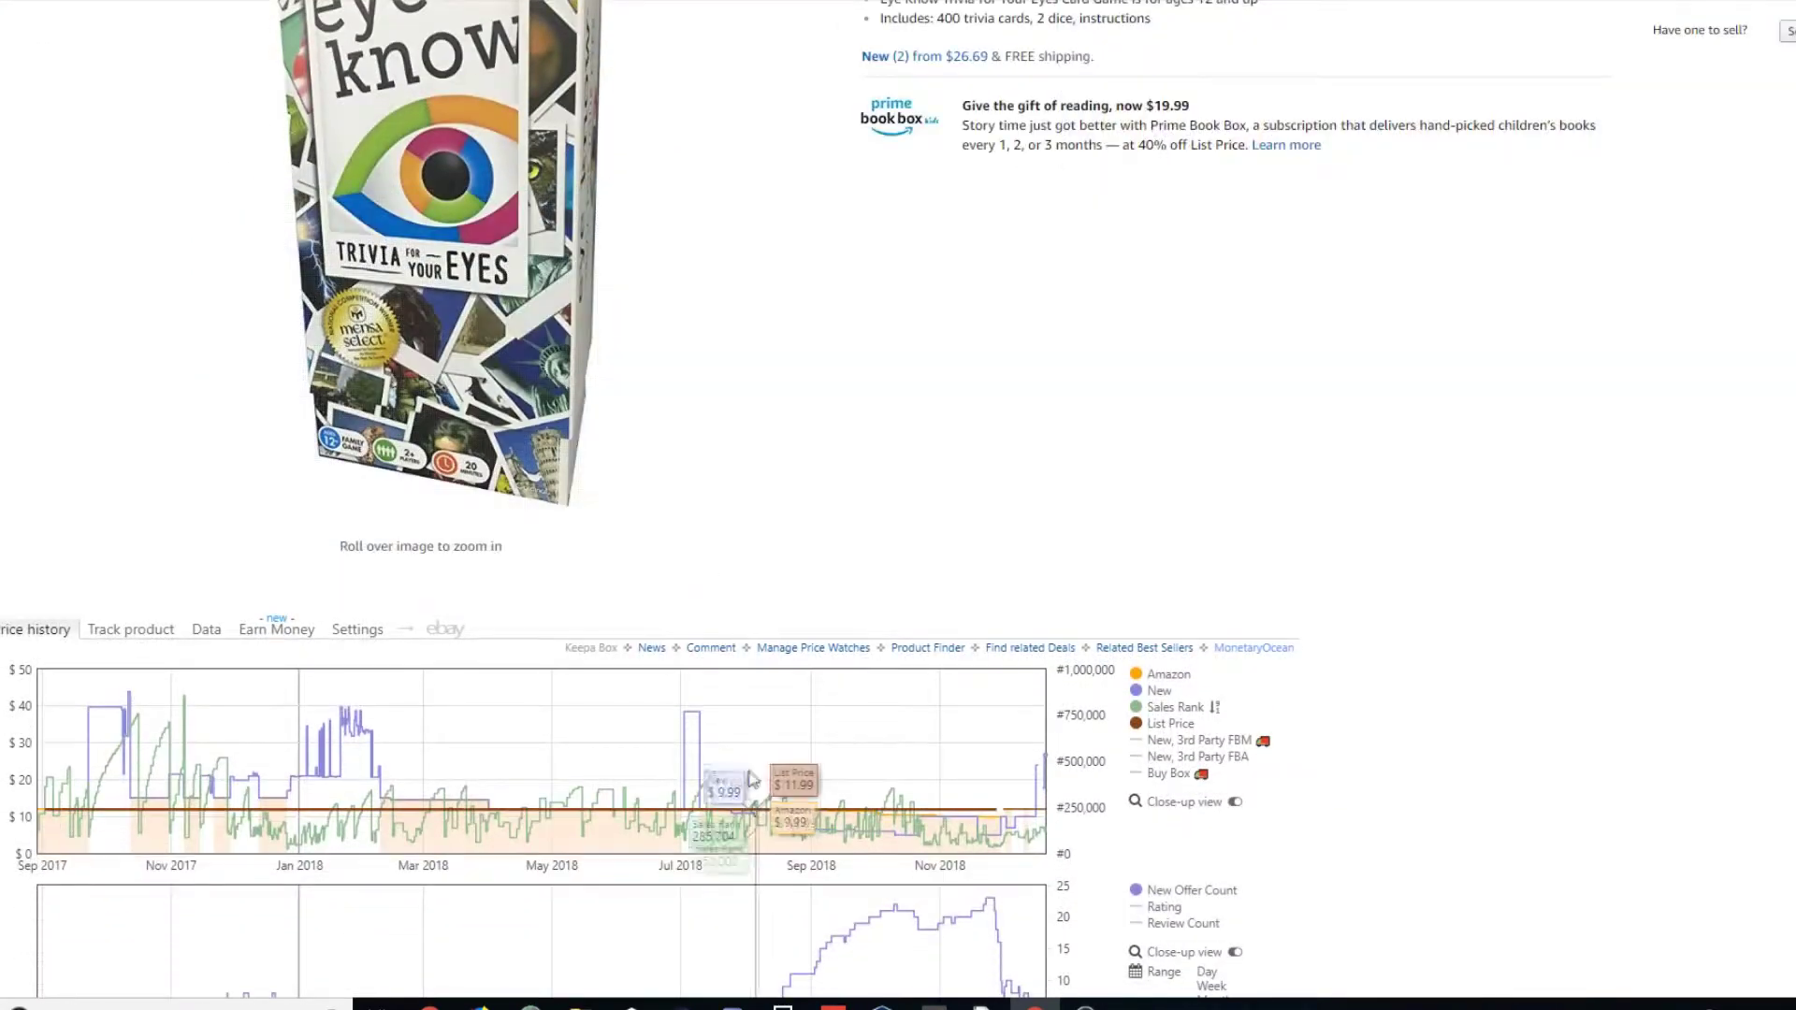
left_click_drag(655, 786, 810, 786)
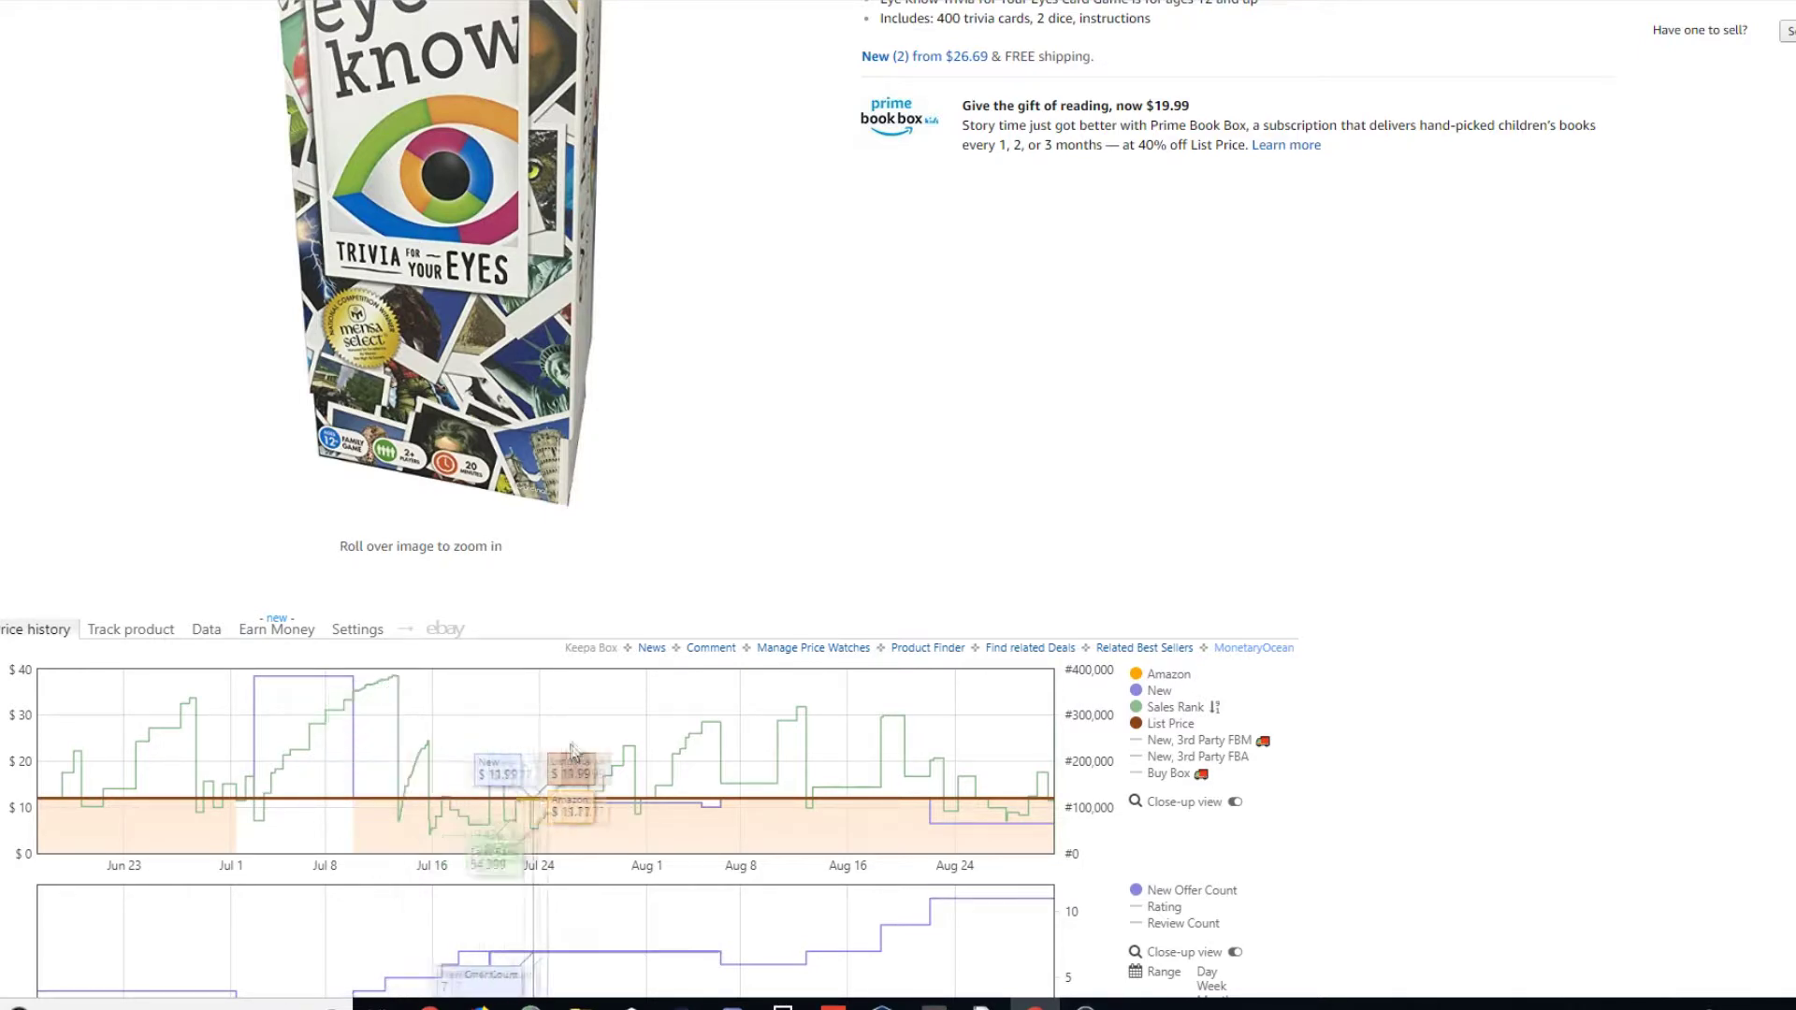
Step: Zoom the trivia chart into Nov–Dec 2018, Dec 16–17 and Nov 28–Dec 19, then reset to full history
scroll(572, 721, "down", 3)
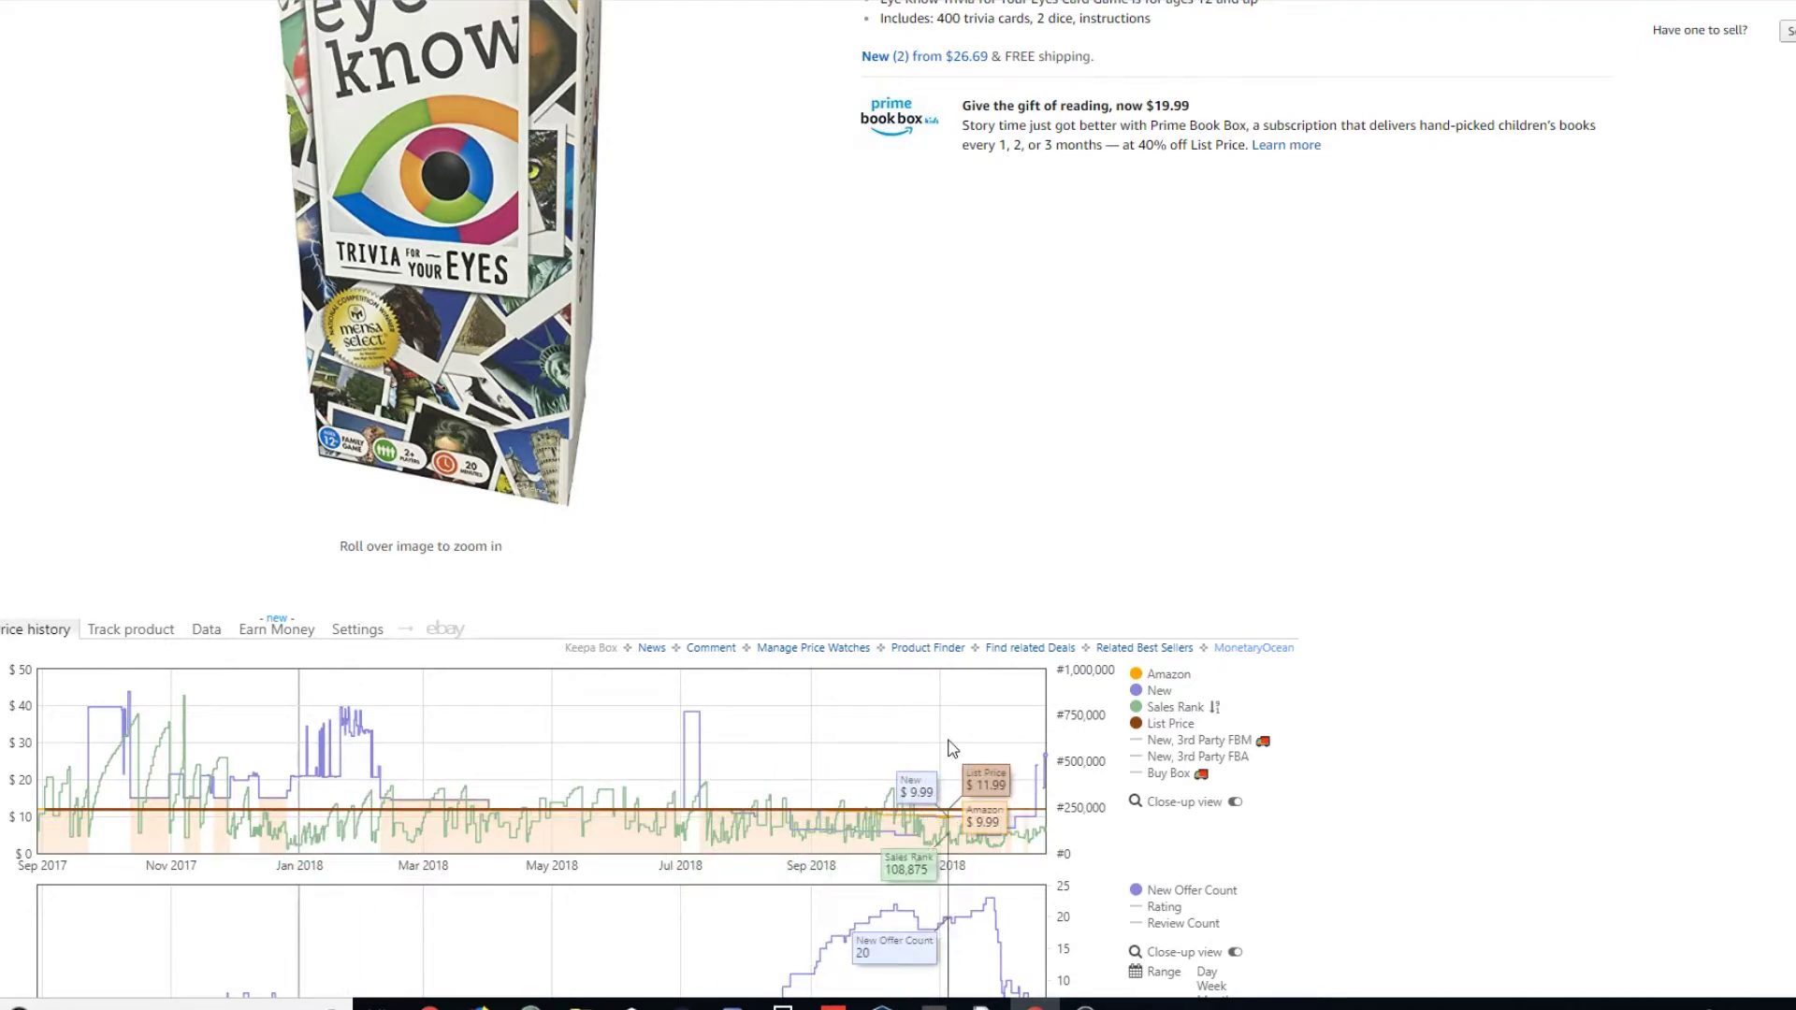
left_click_drag(949, 744, 1091, 760)
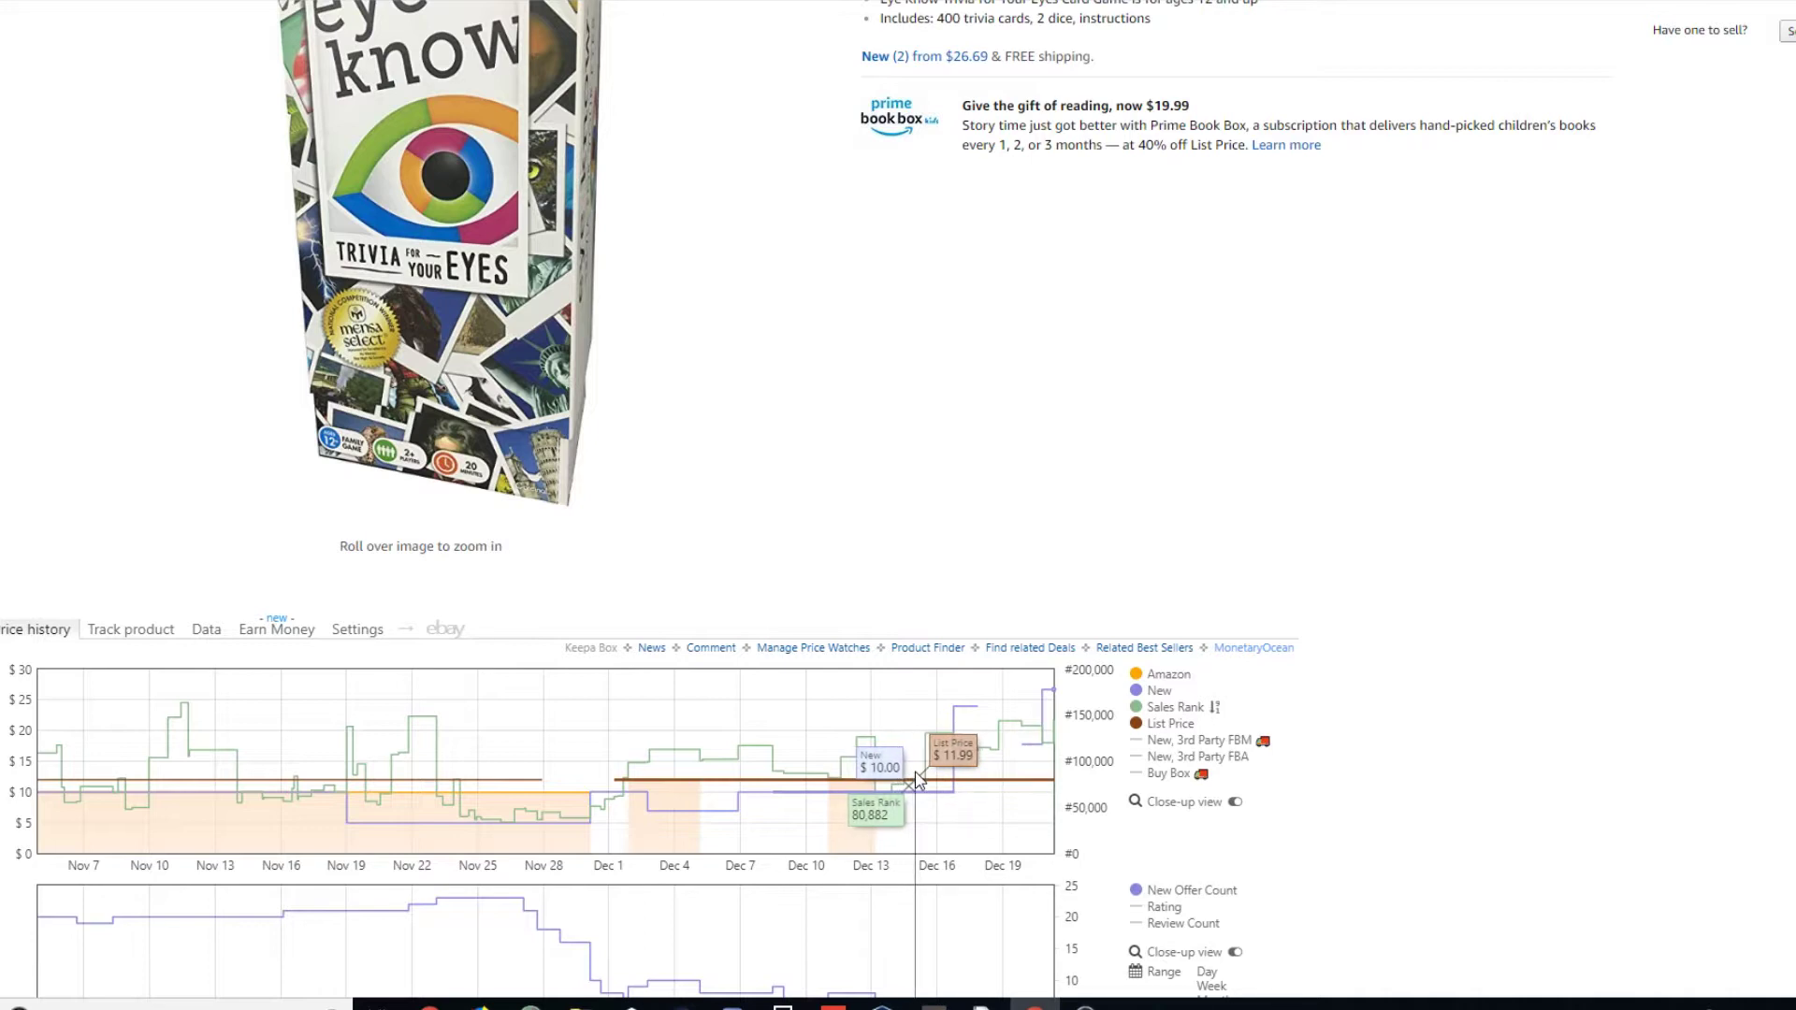
left_click_drag(941, 810, 994, 788)
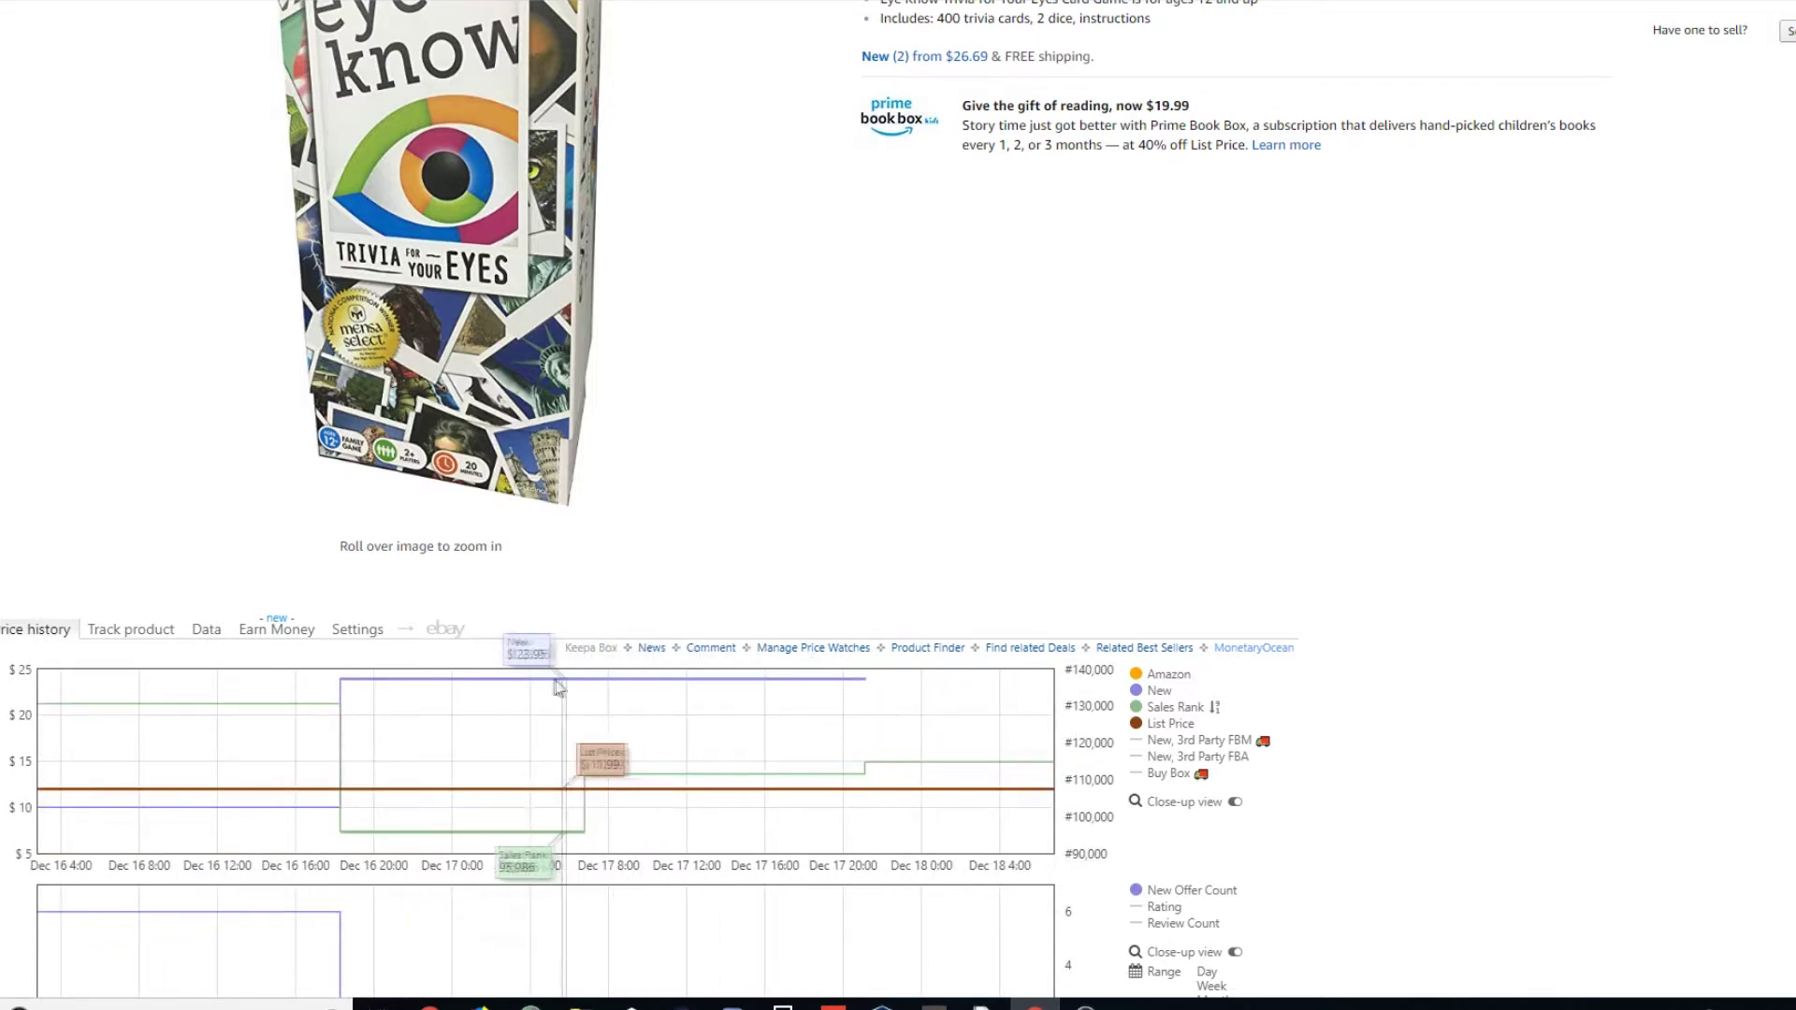
left_click(419, 728)
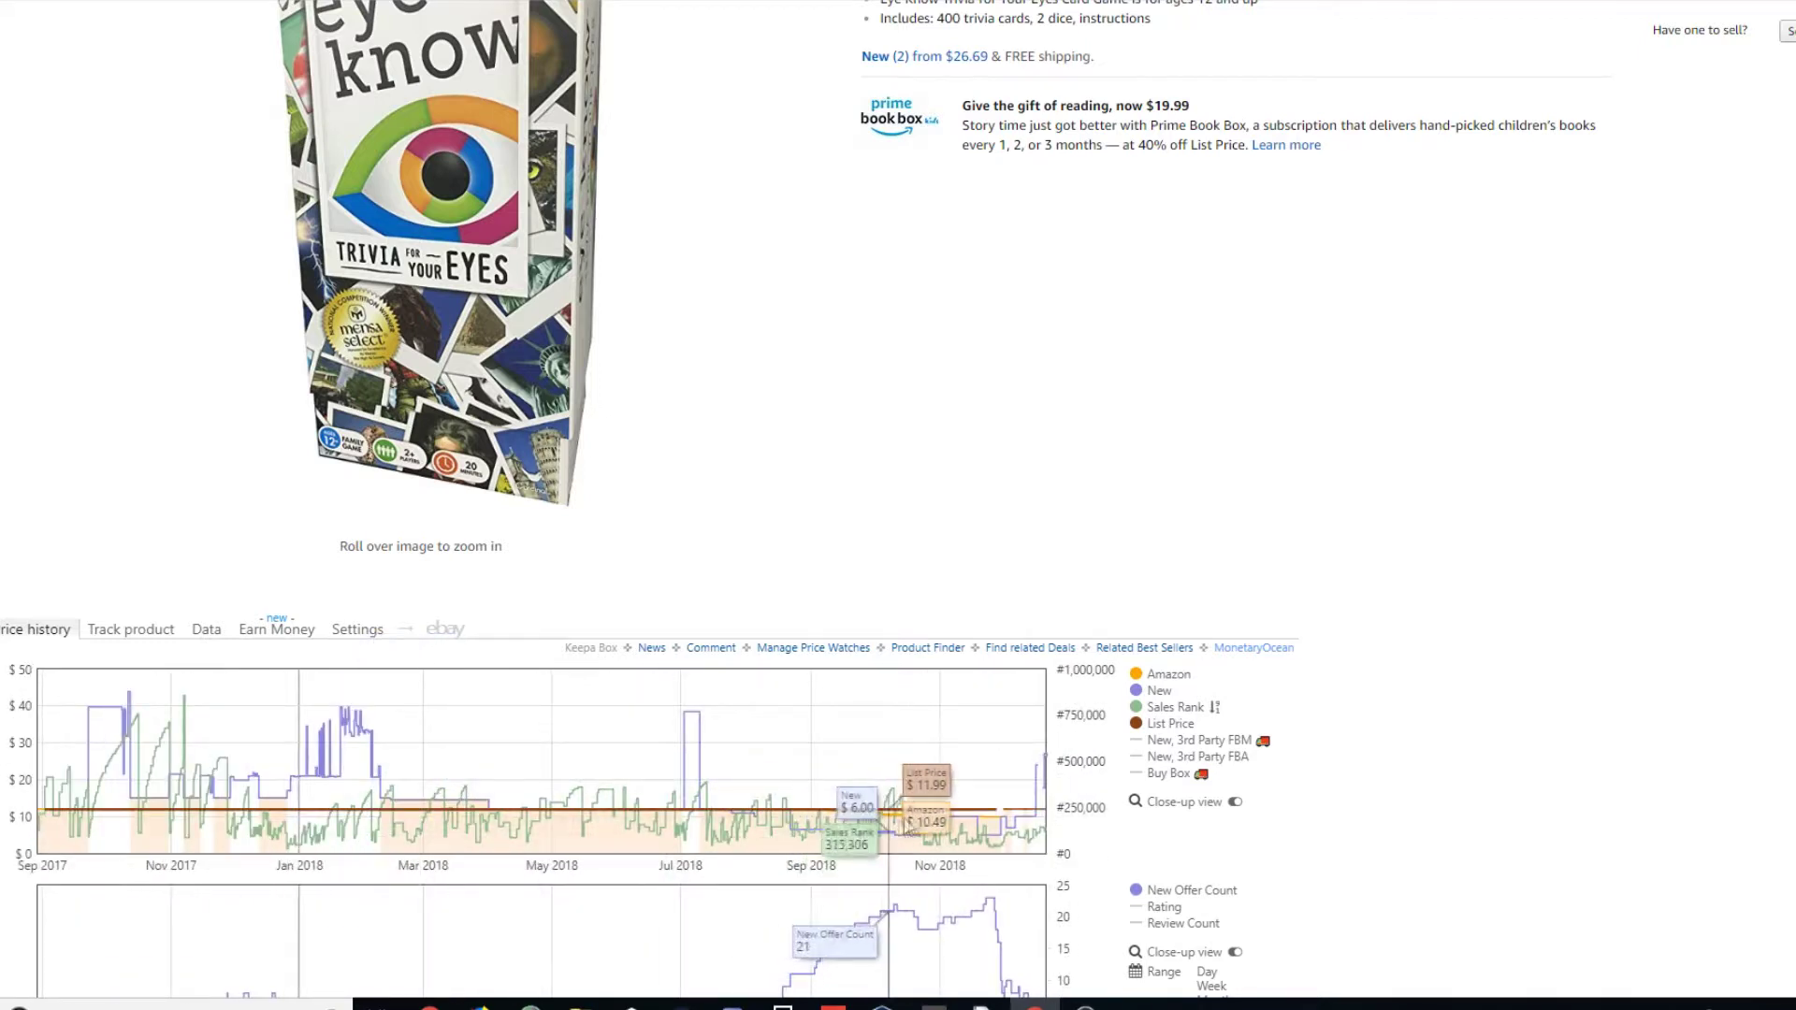
left_click_drag(994, 806, 1094, 801)
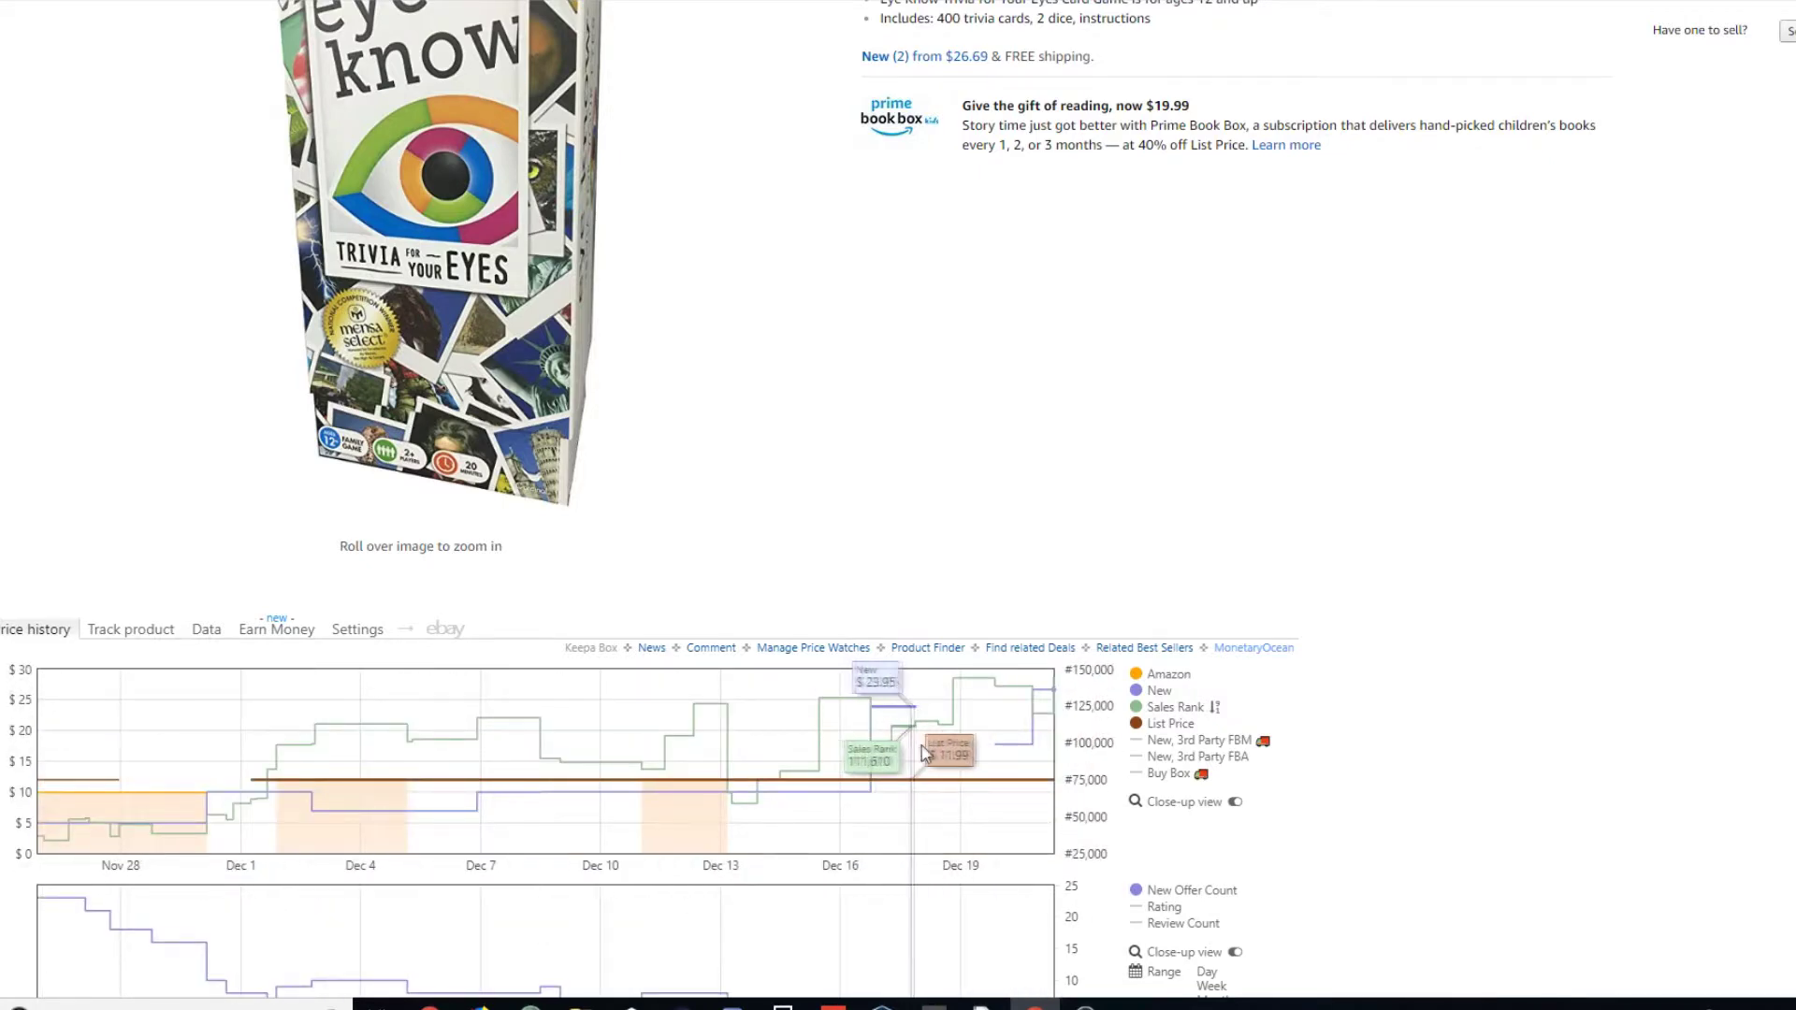
scroll(920, 759, "down", 1)
scroll(919, 760, "down", 1)
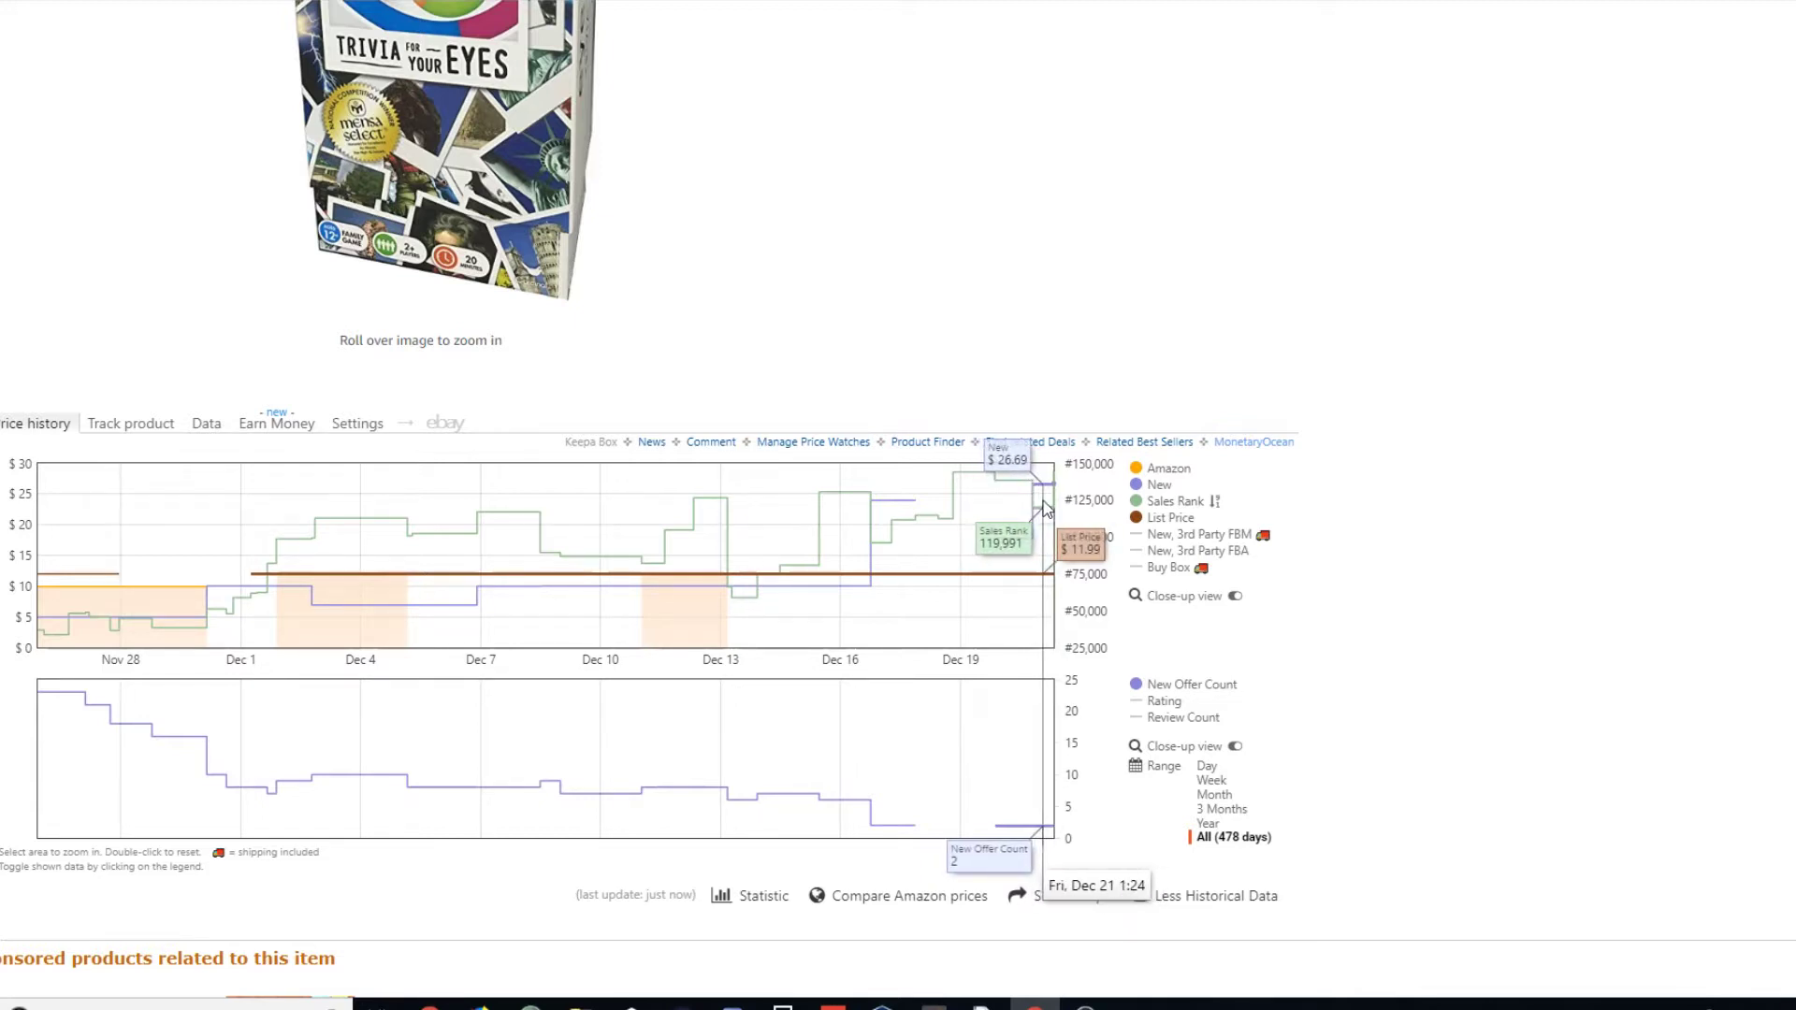
double_click(893, 608)
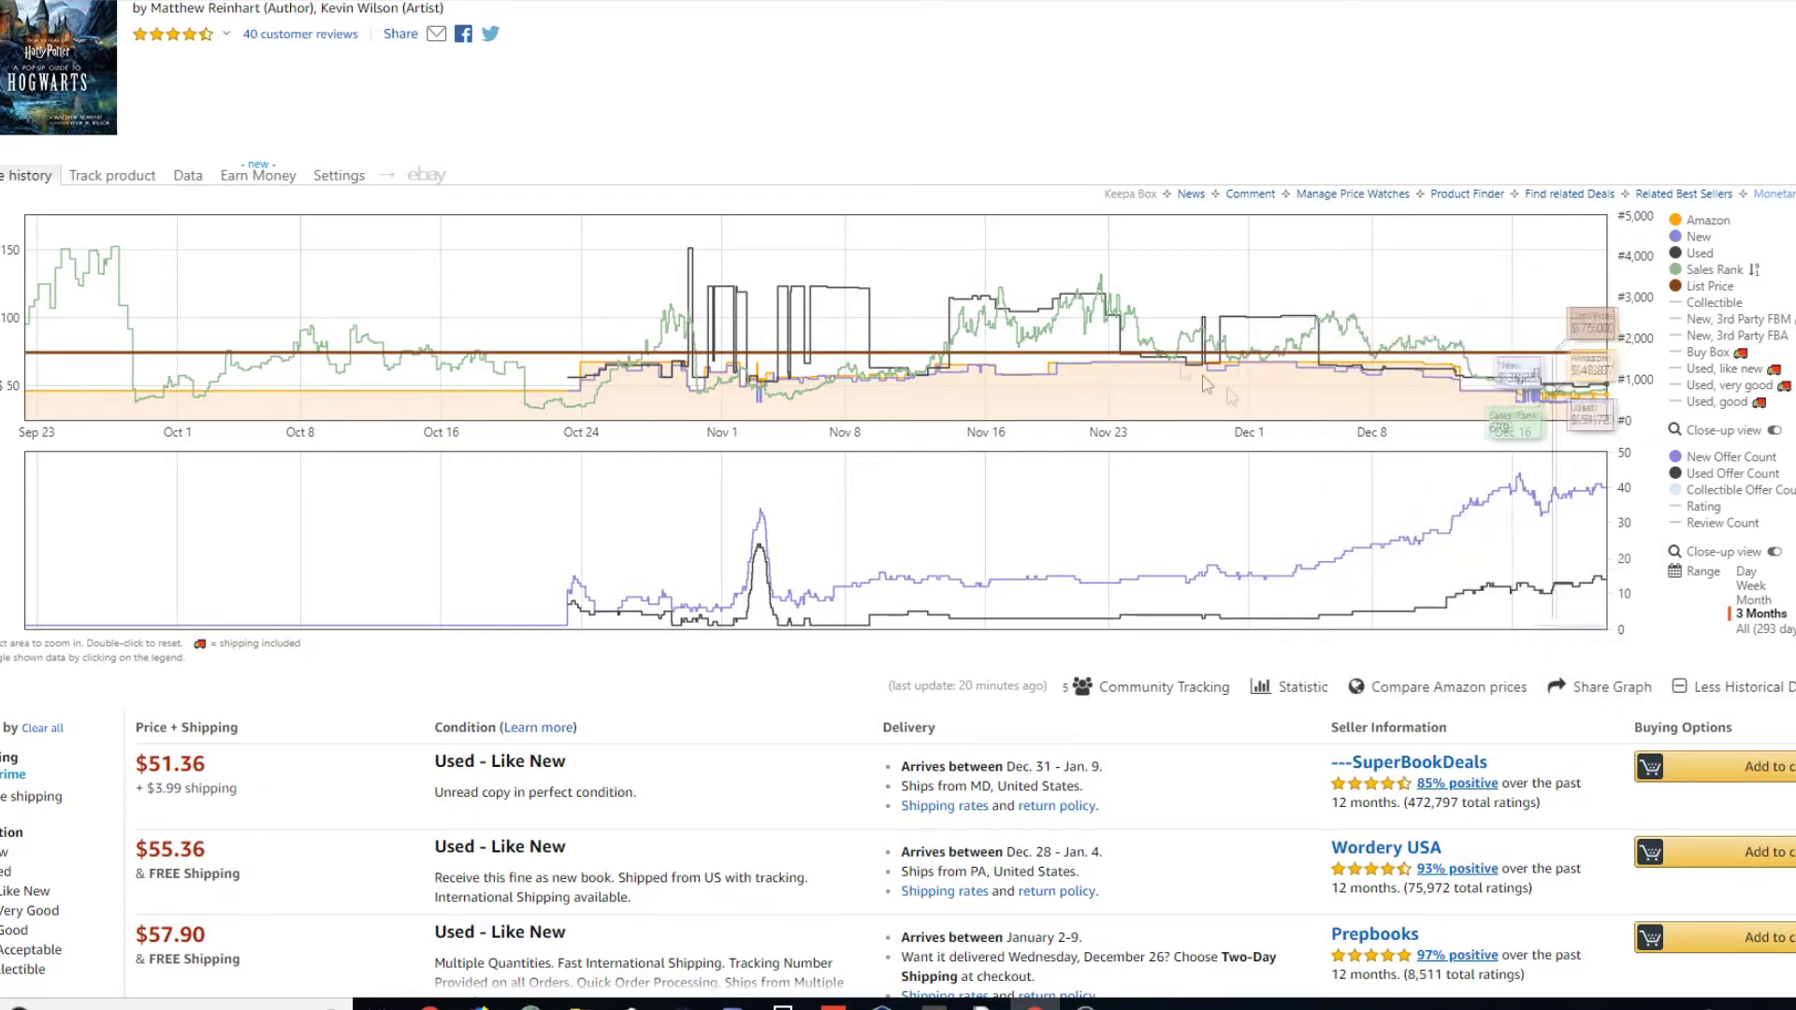
Step: Zoom the Hogwarts book chart to Nov 28–Dec 20, then hourly Dec 16–17, and reset
left_click_drag(1176, 314, 1607, 320)
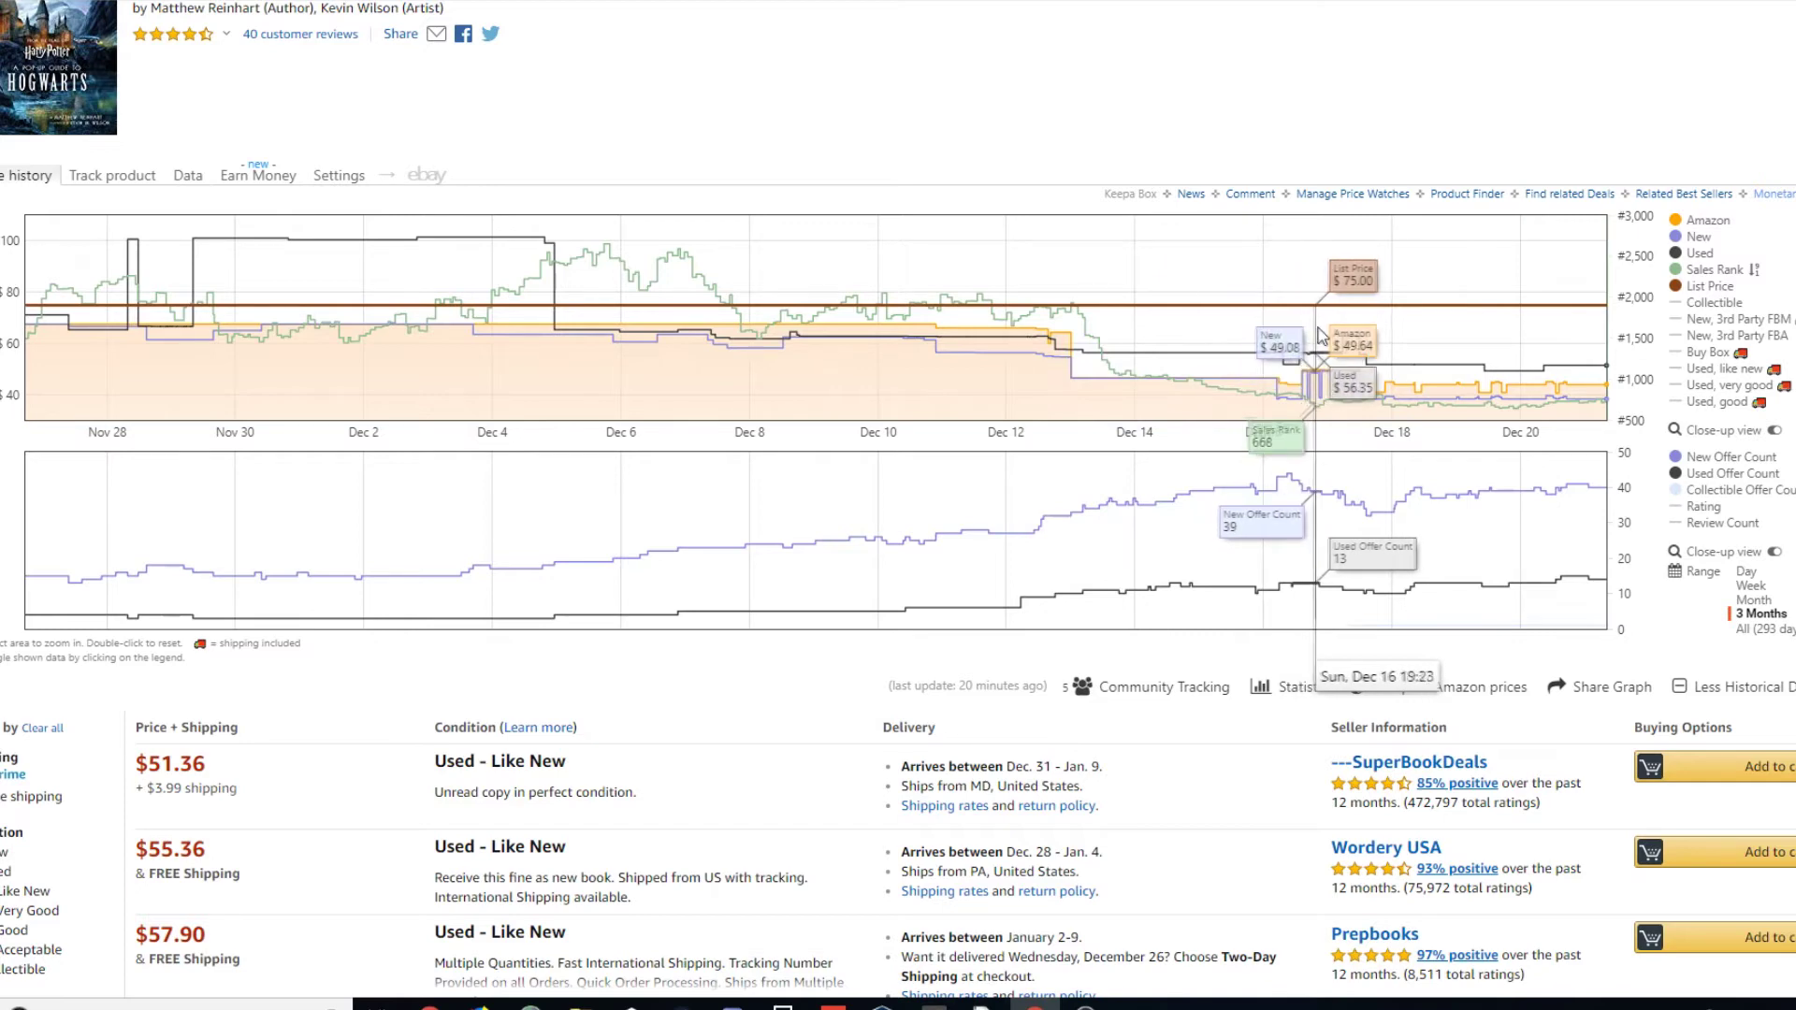
left_click_drag(1337, 412, 1291, 412)
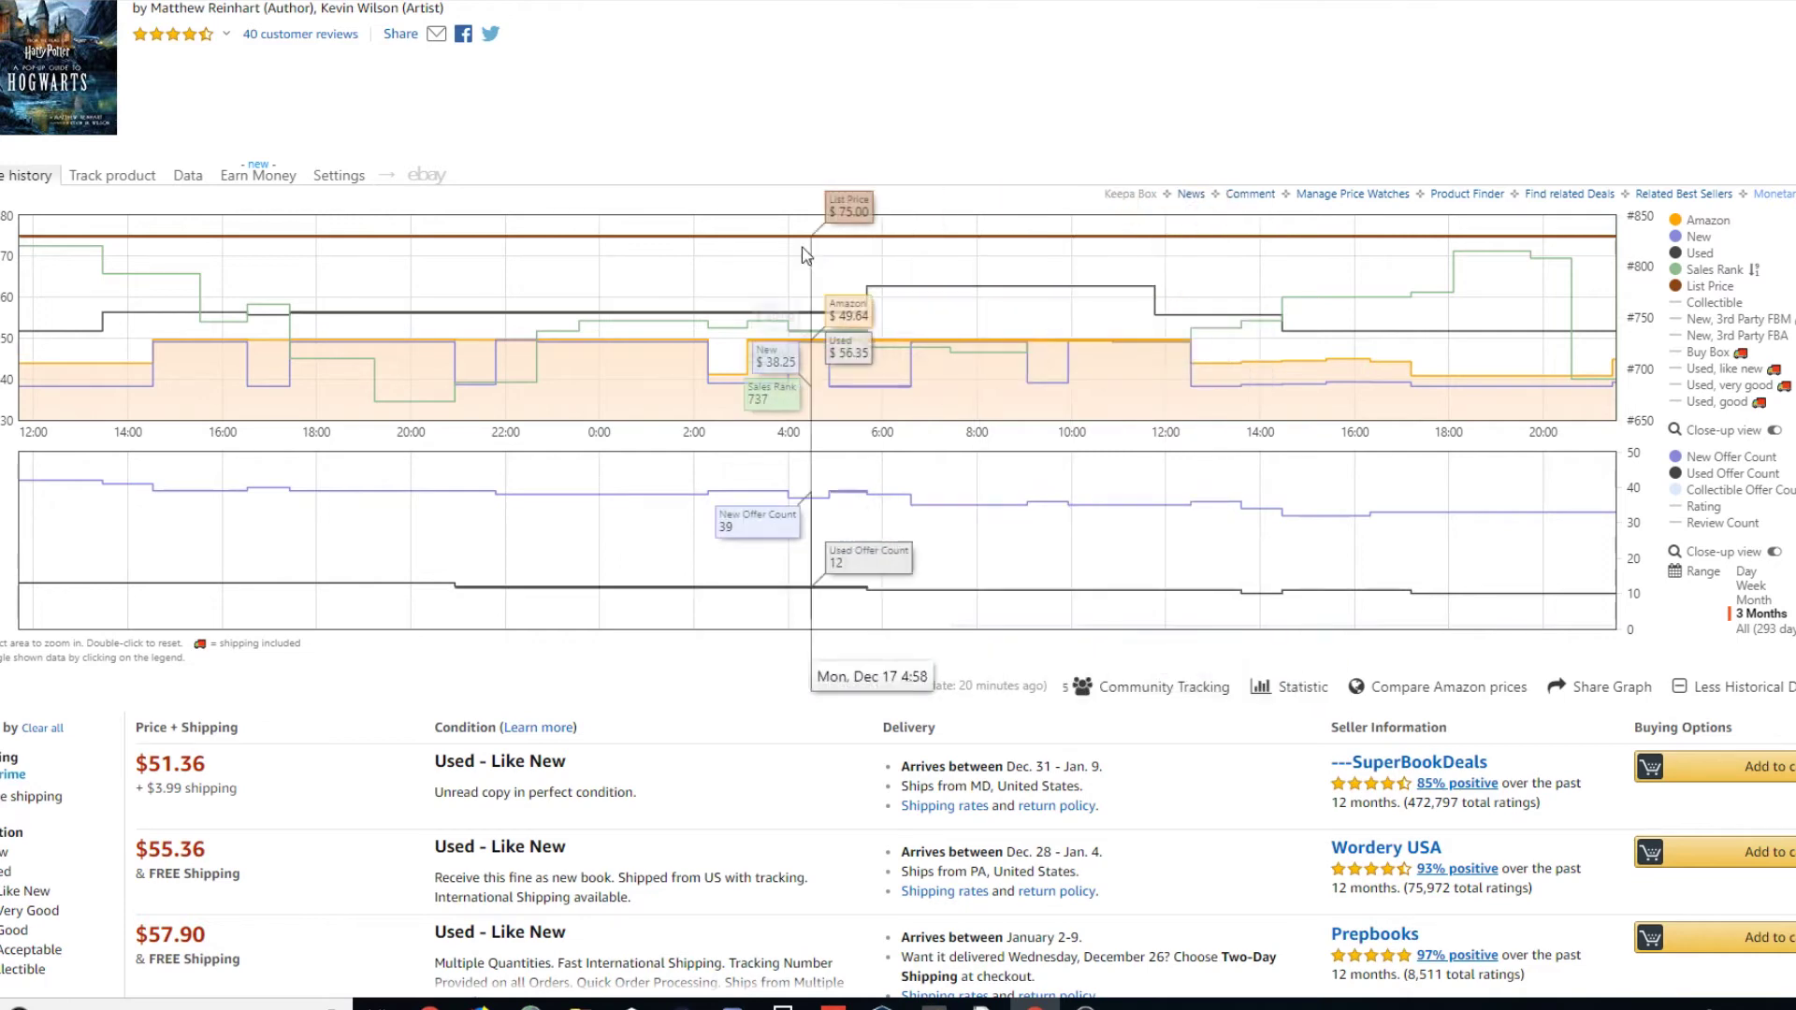
double_click(572, 260)
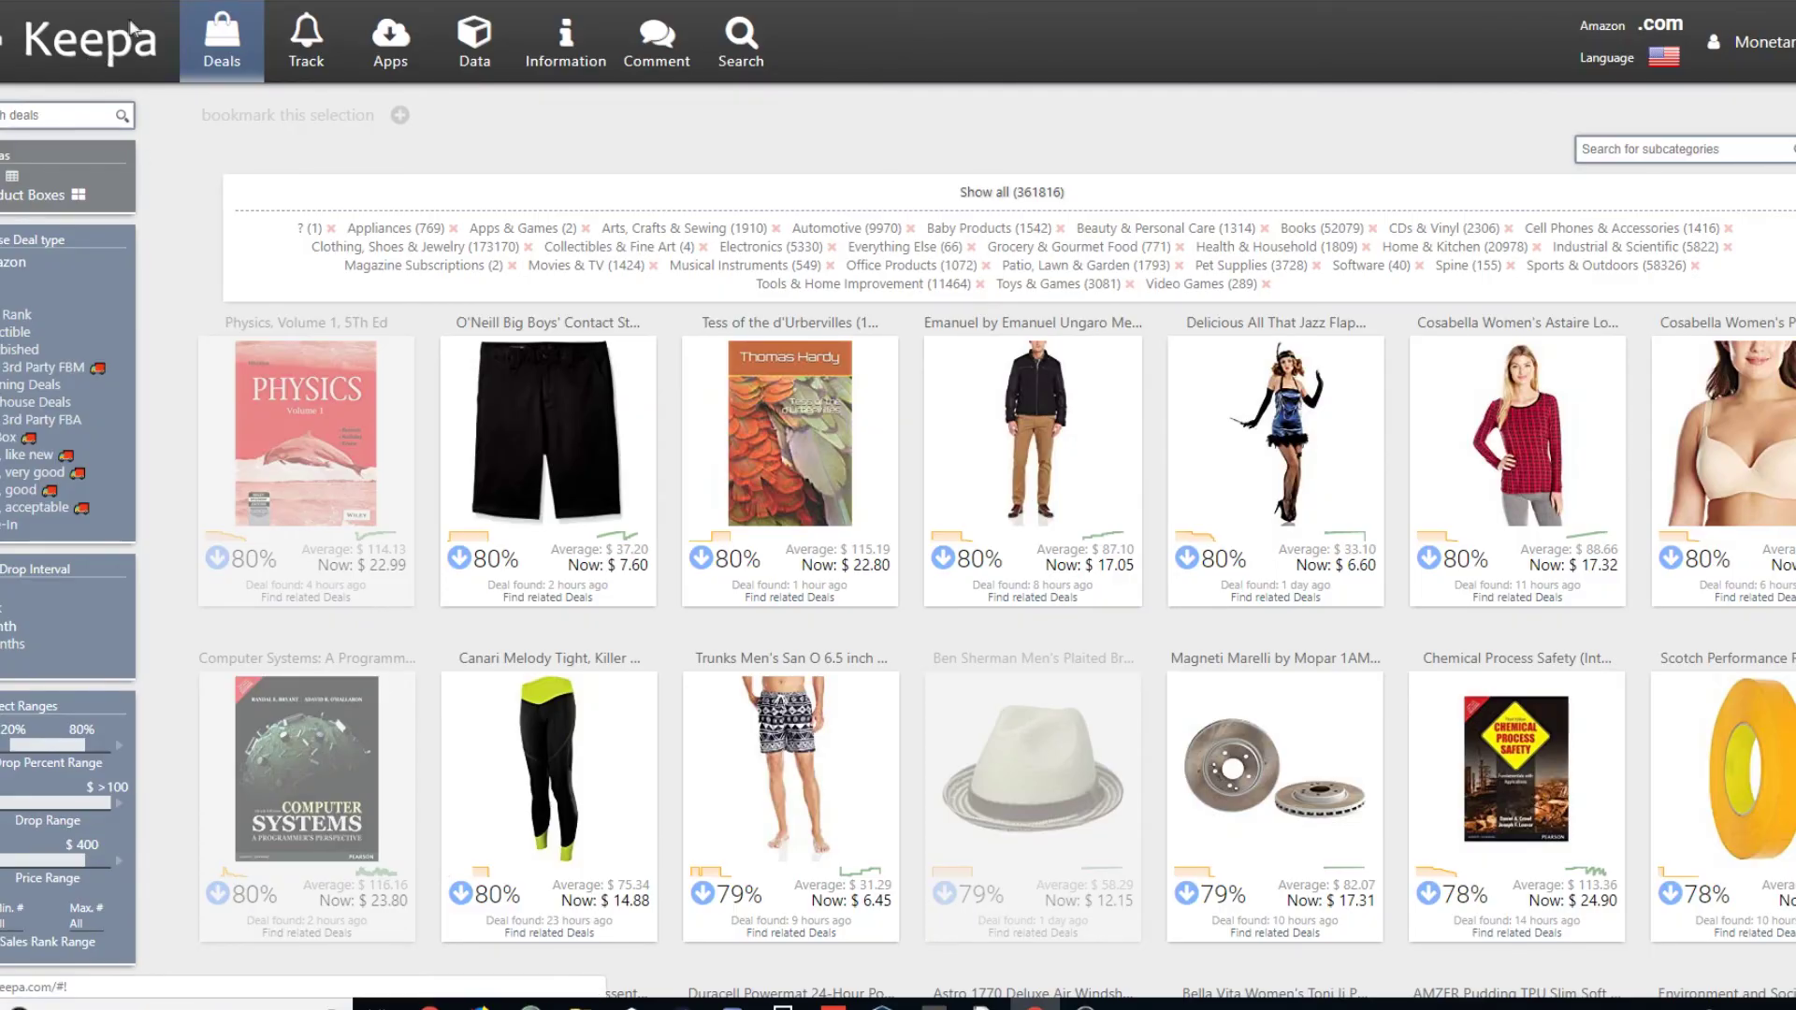
Step: Go to Keepa's Deals listing and reload it to fetch fresh discounted products
left_click(89, 47)
left_click(222, 42)
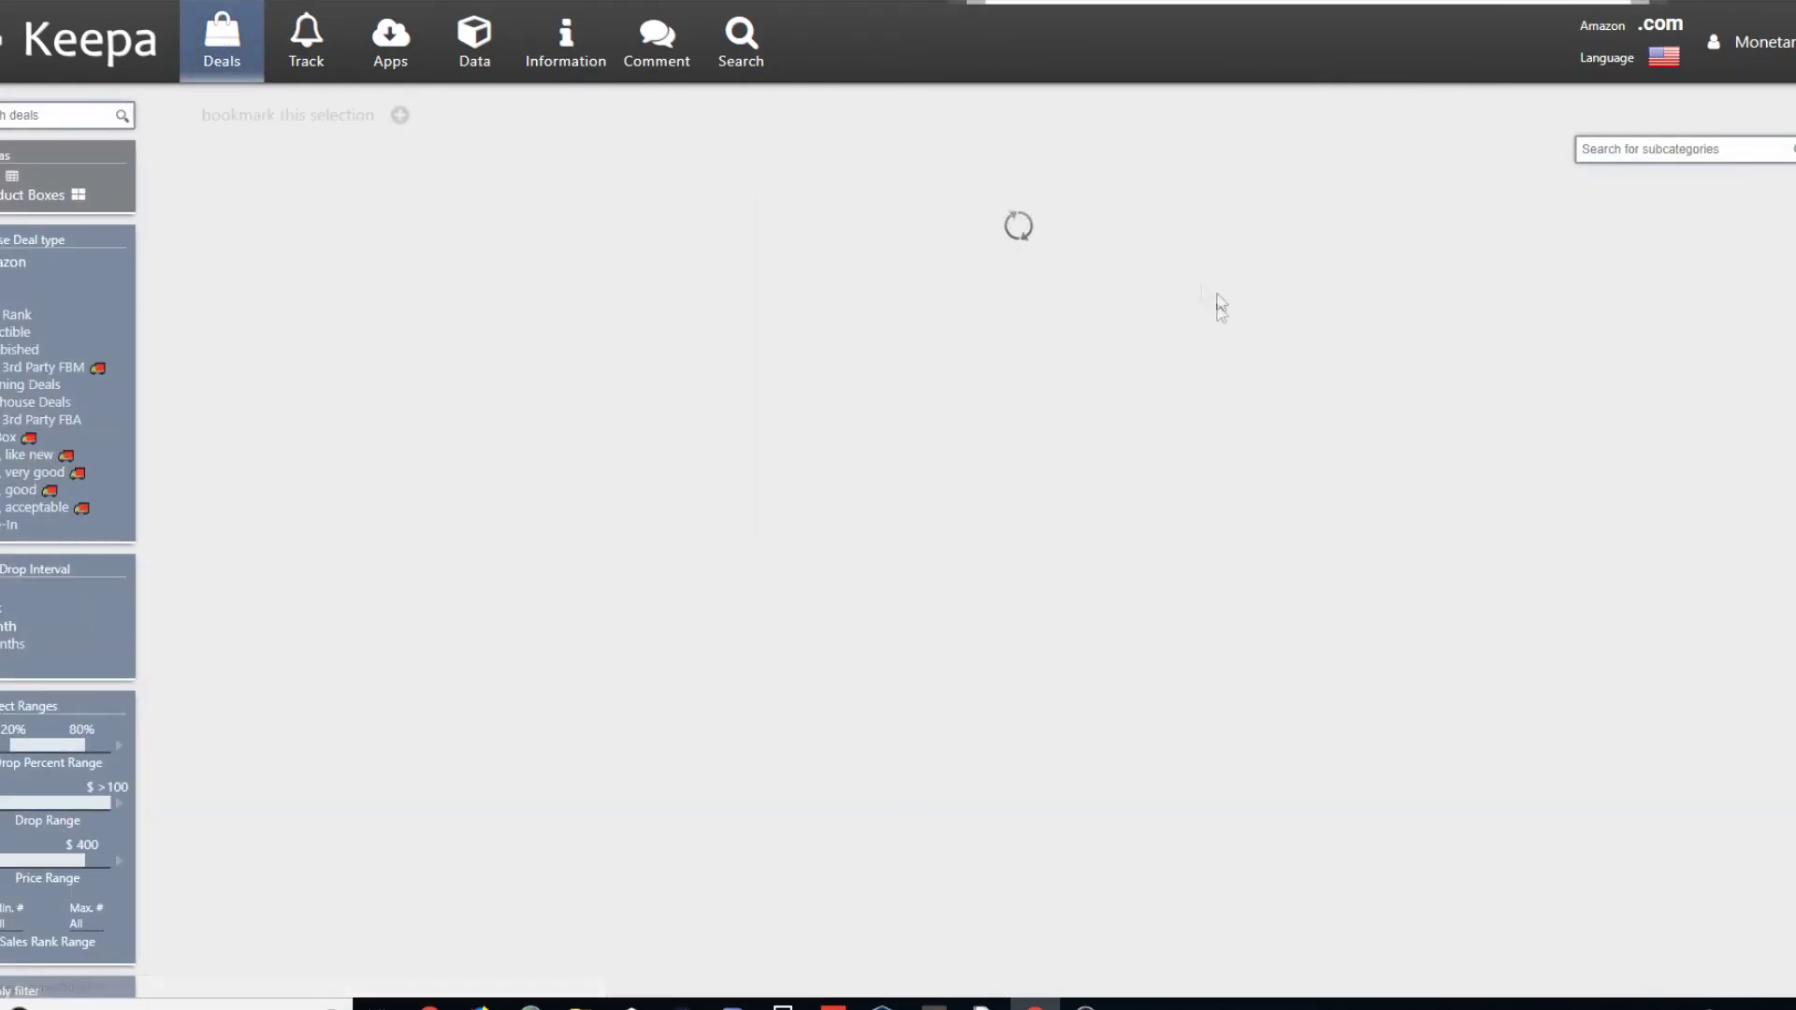